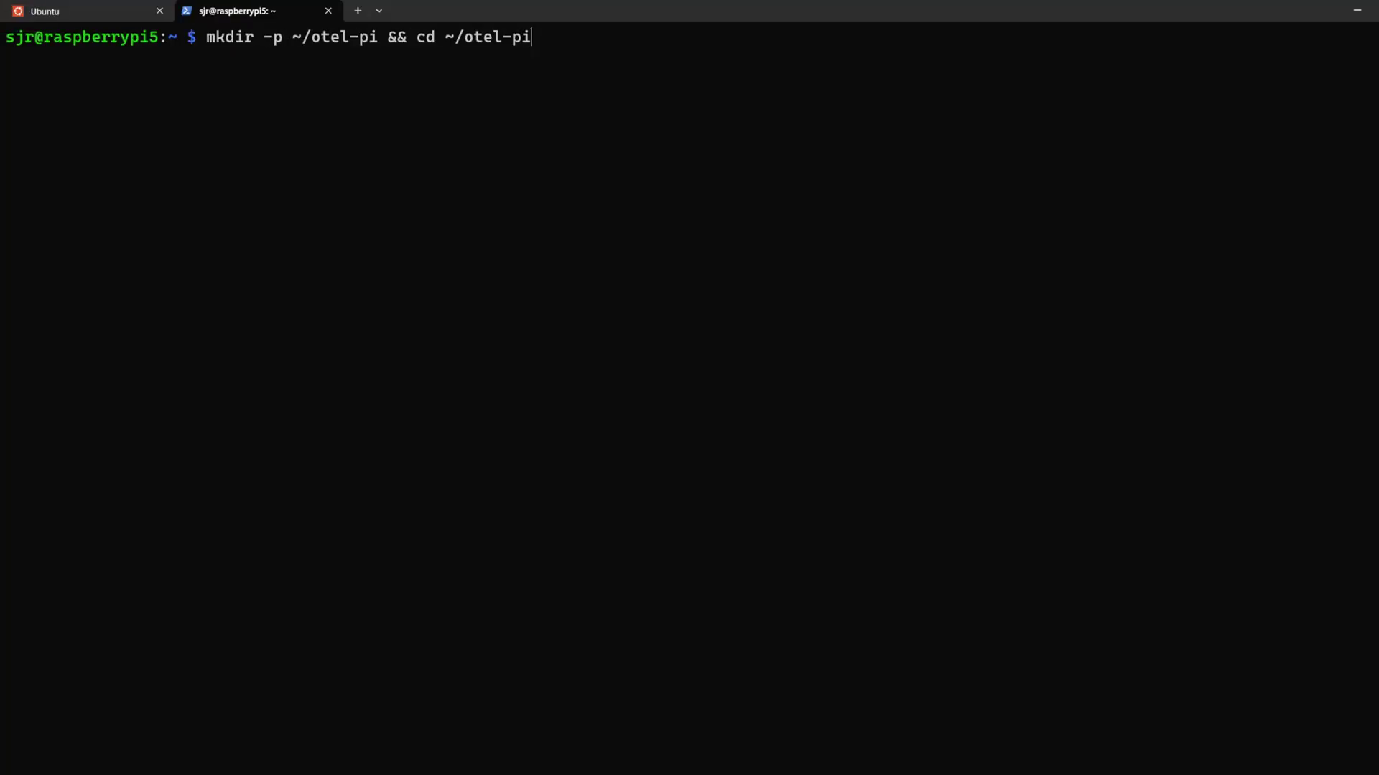
# - Create and enter the ~/otel-pi directory, then confirm the location with pwd
pyautogui.press('Return')
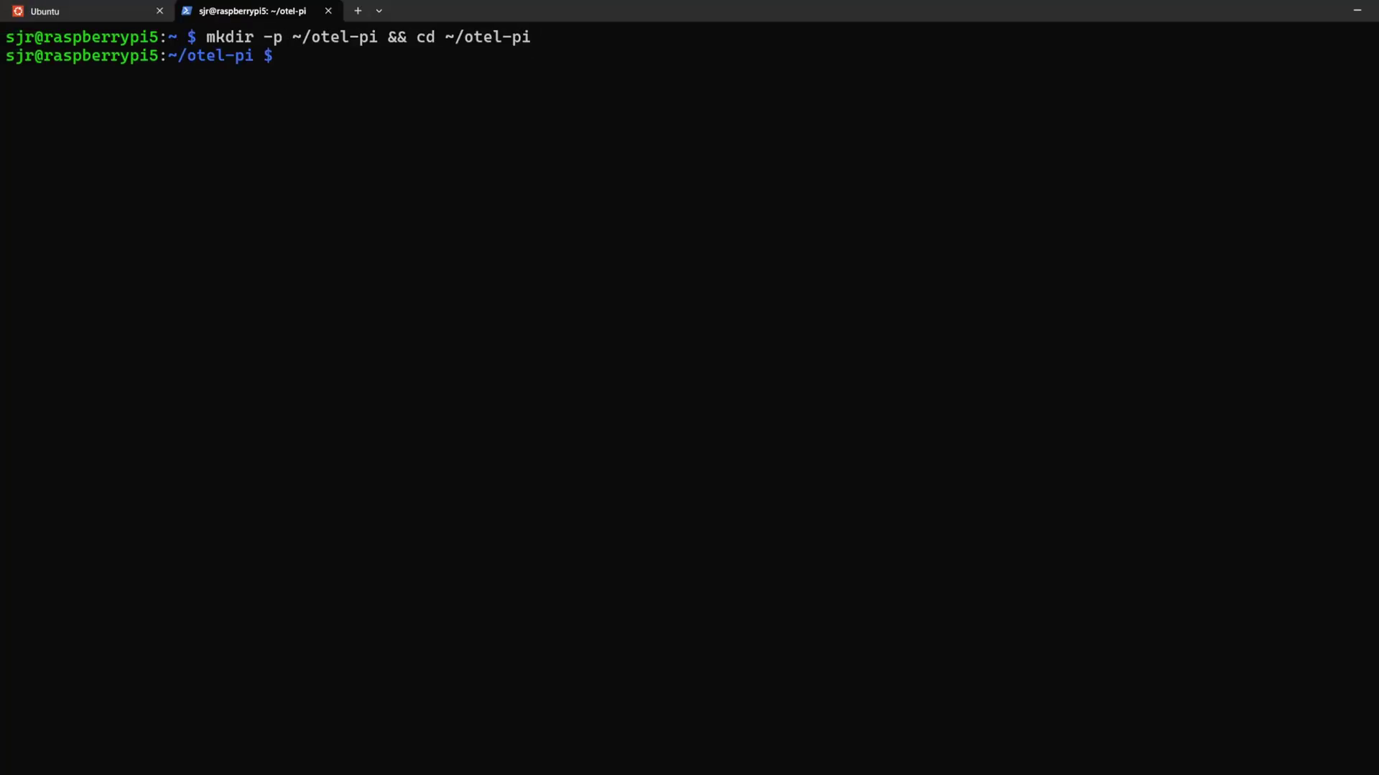
pyautogui.write('pwd')
pyautogui.press('Return')
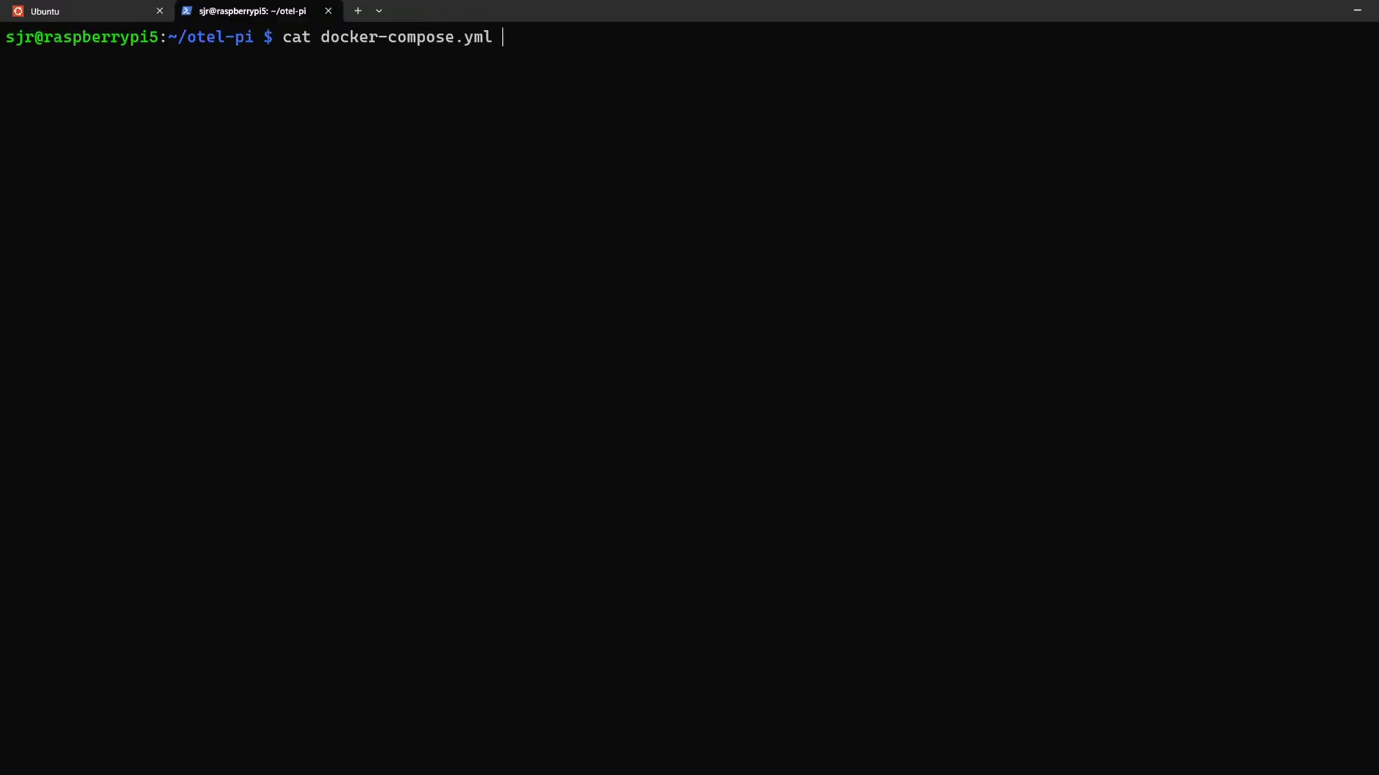
# - Print docker-compose.yml, clear the screen, and print it again from the recalled command
pyautogui.press('Return')
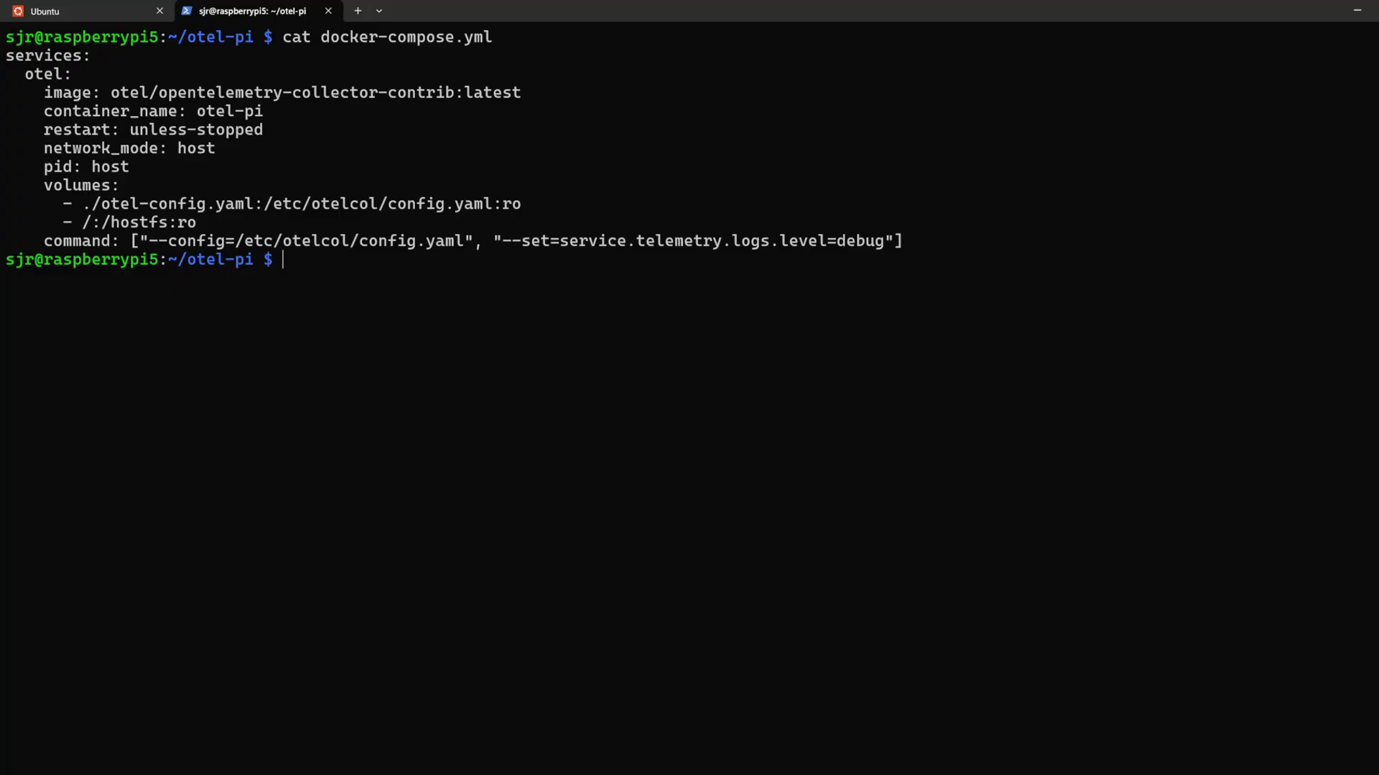
pyautogui.hotkey('ctrl', 'l')
pyautogui.press('Up')
pyautogui.press('Return')
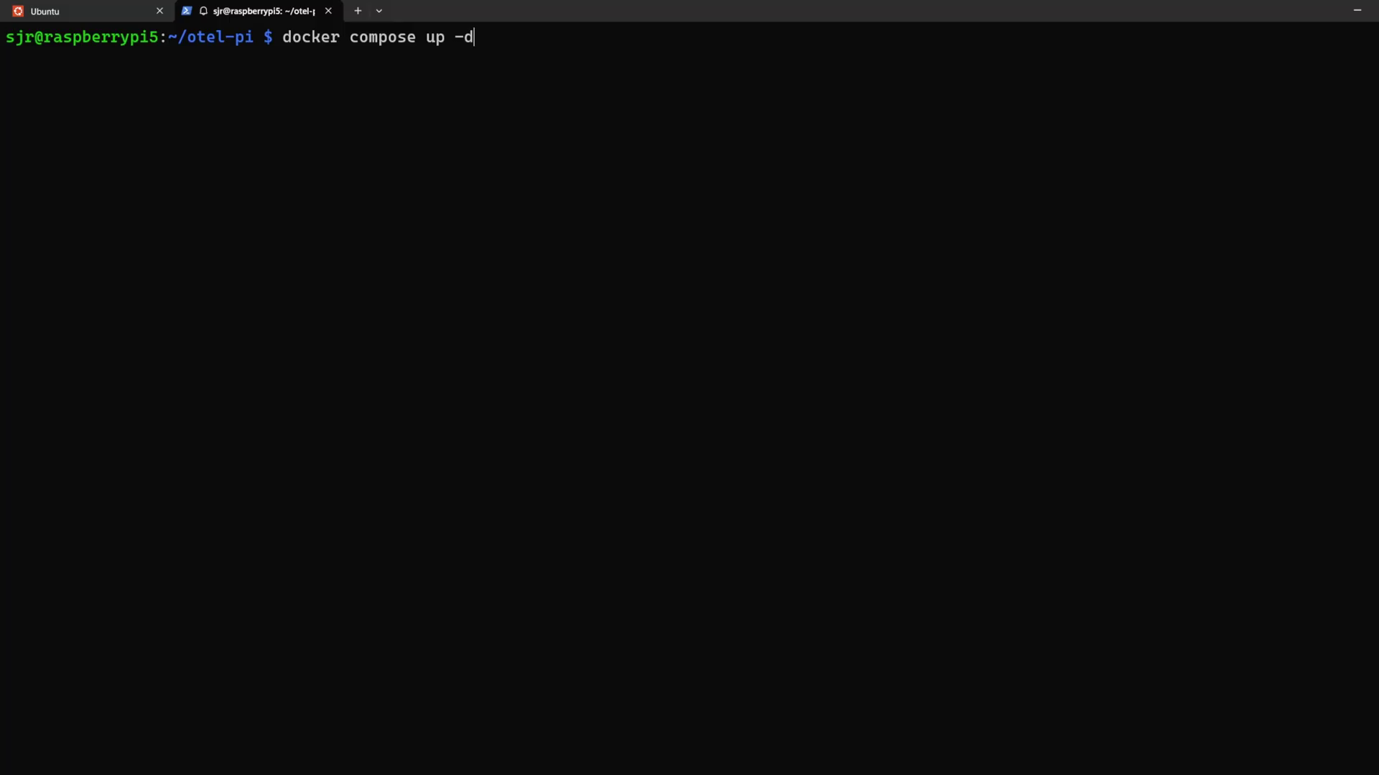
pyautogui.press('Return')
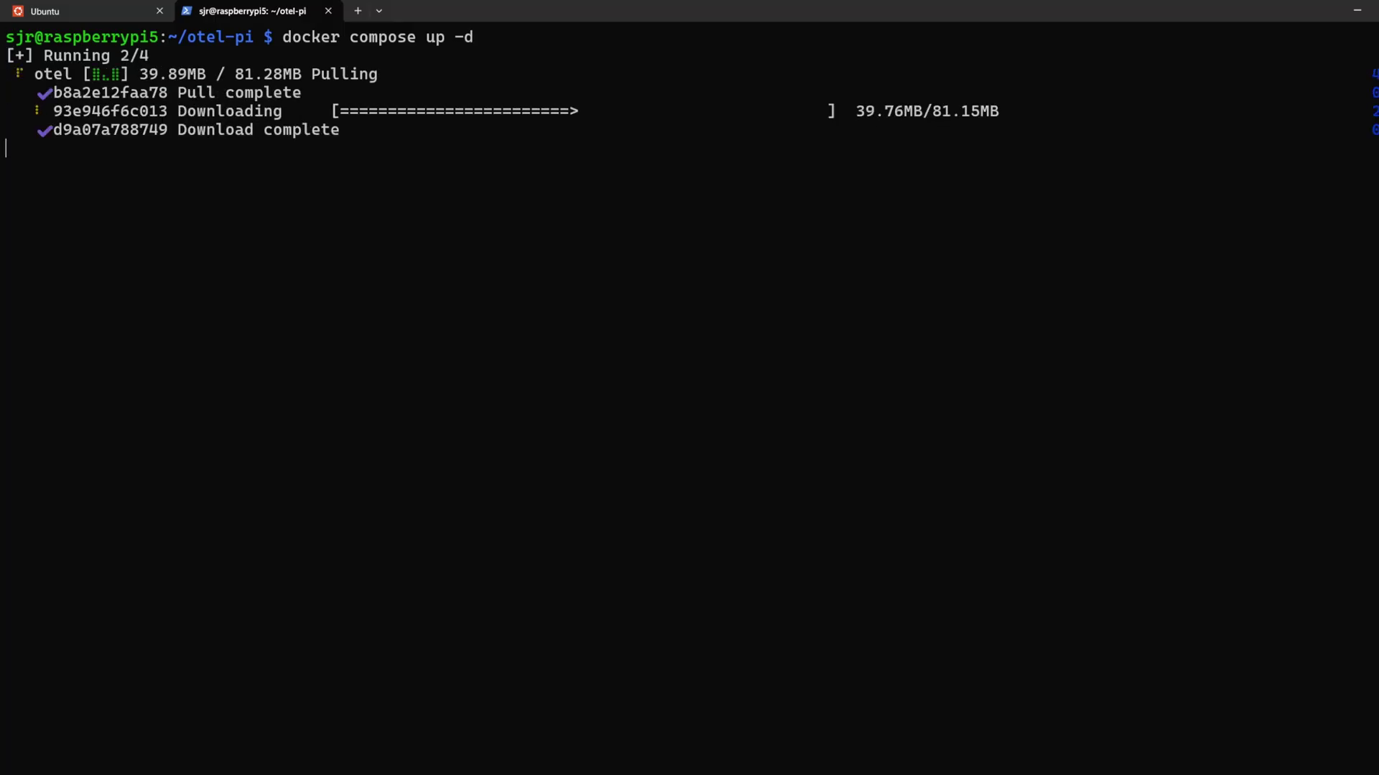
# - Check the otel-pi container status with docker compose ps
pyautogui.write('docker compose ps')
pyautogui.press('Return')
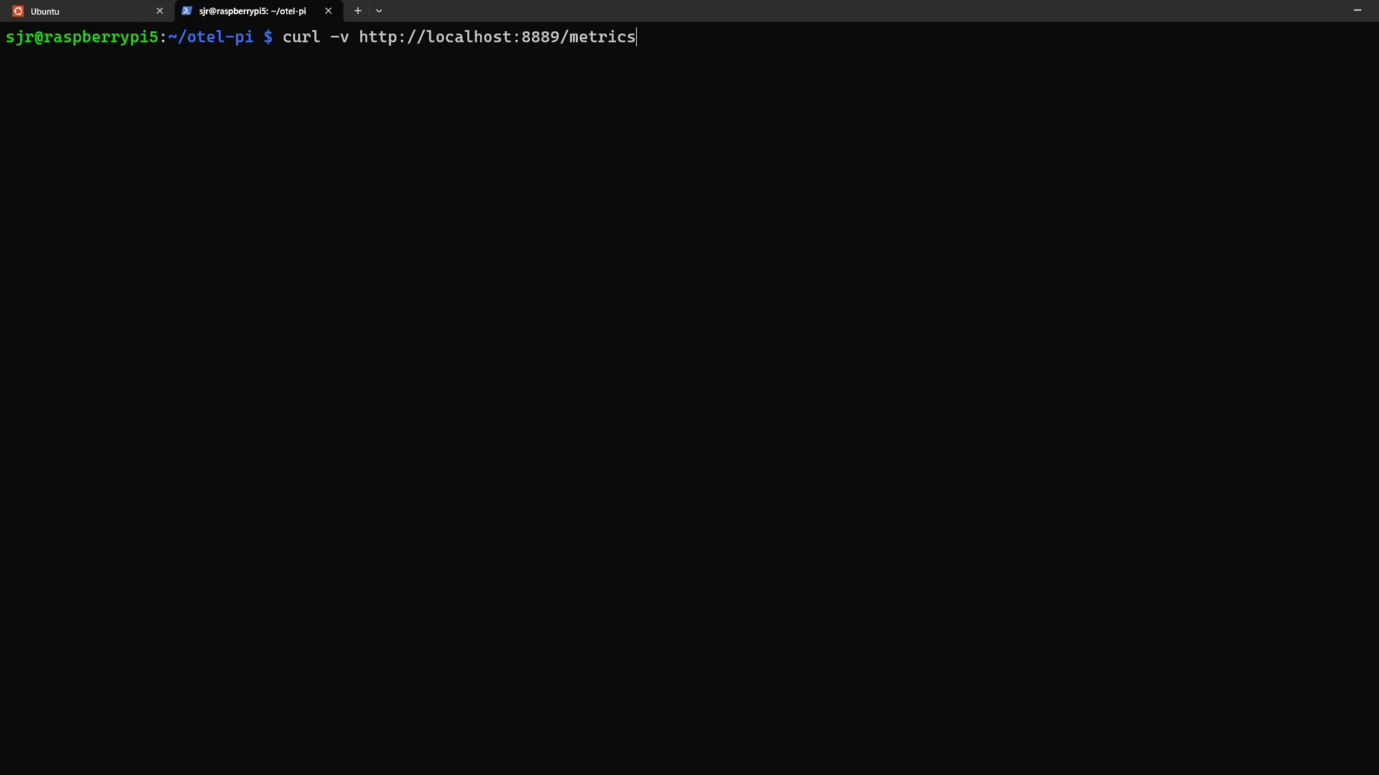
pyautogui.press('Return')
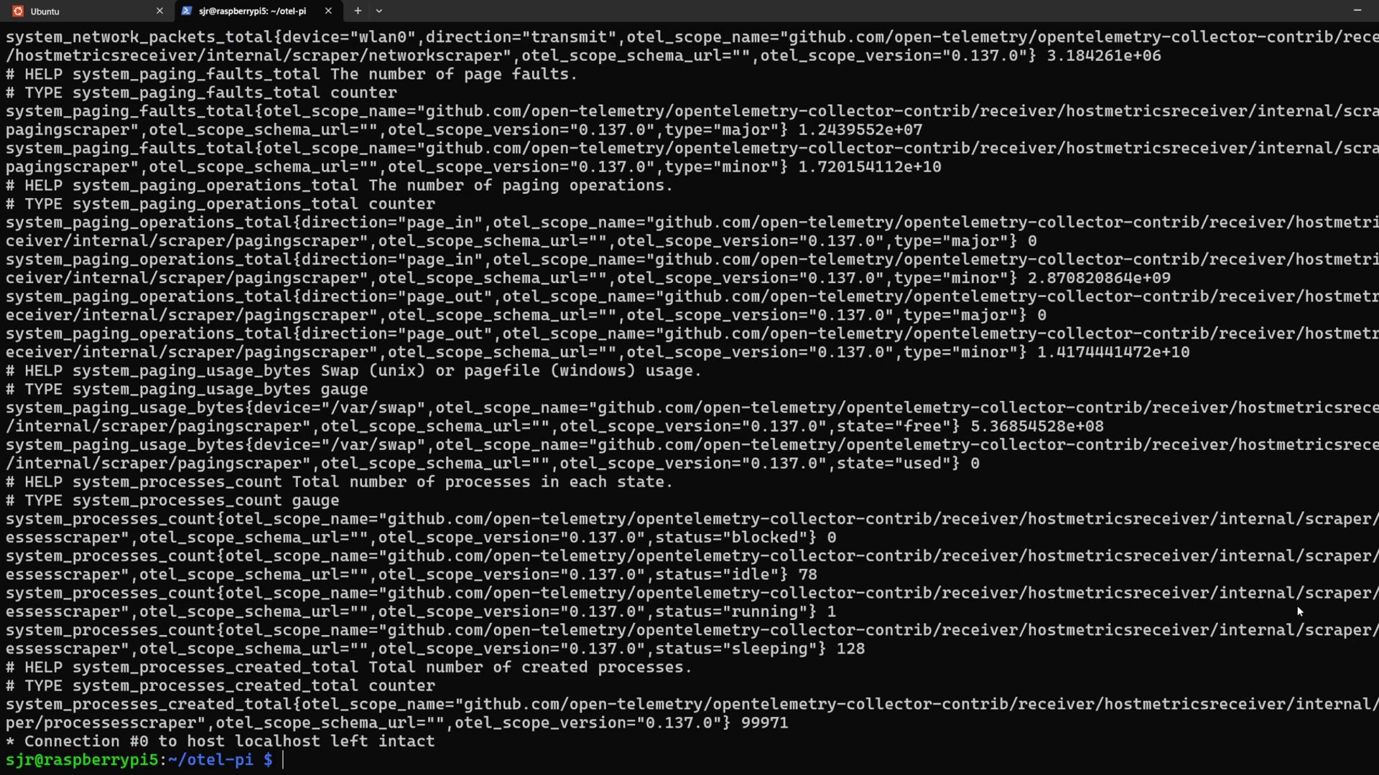
pyautogui.scroll(8, 689, 399)
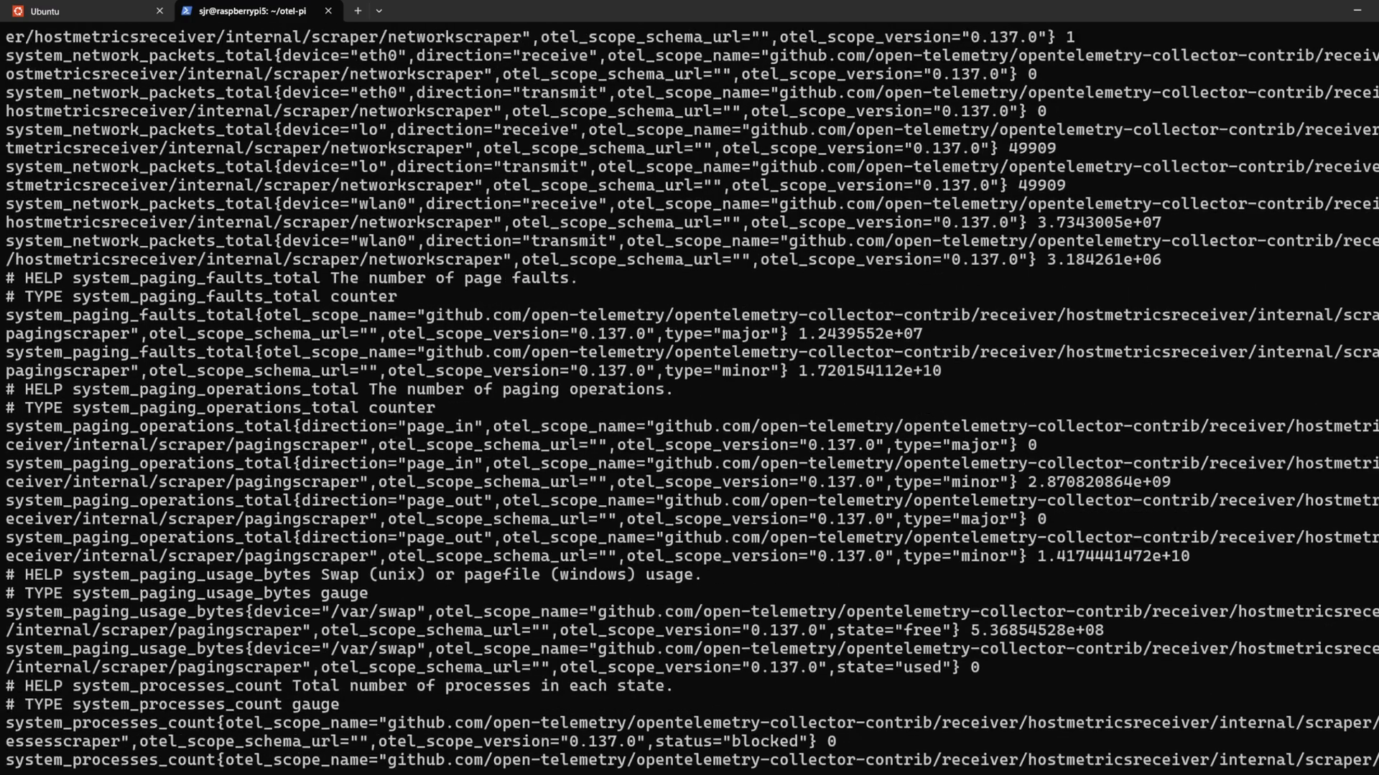
pyautogui.scroll(9, 689, 399)
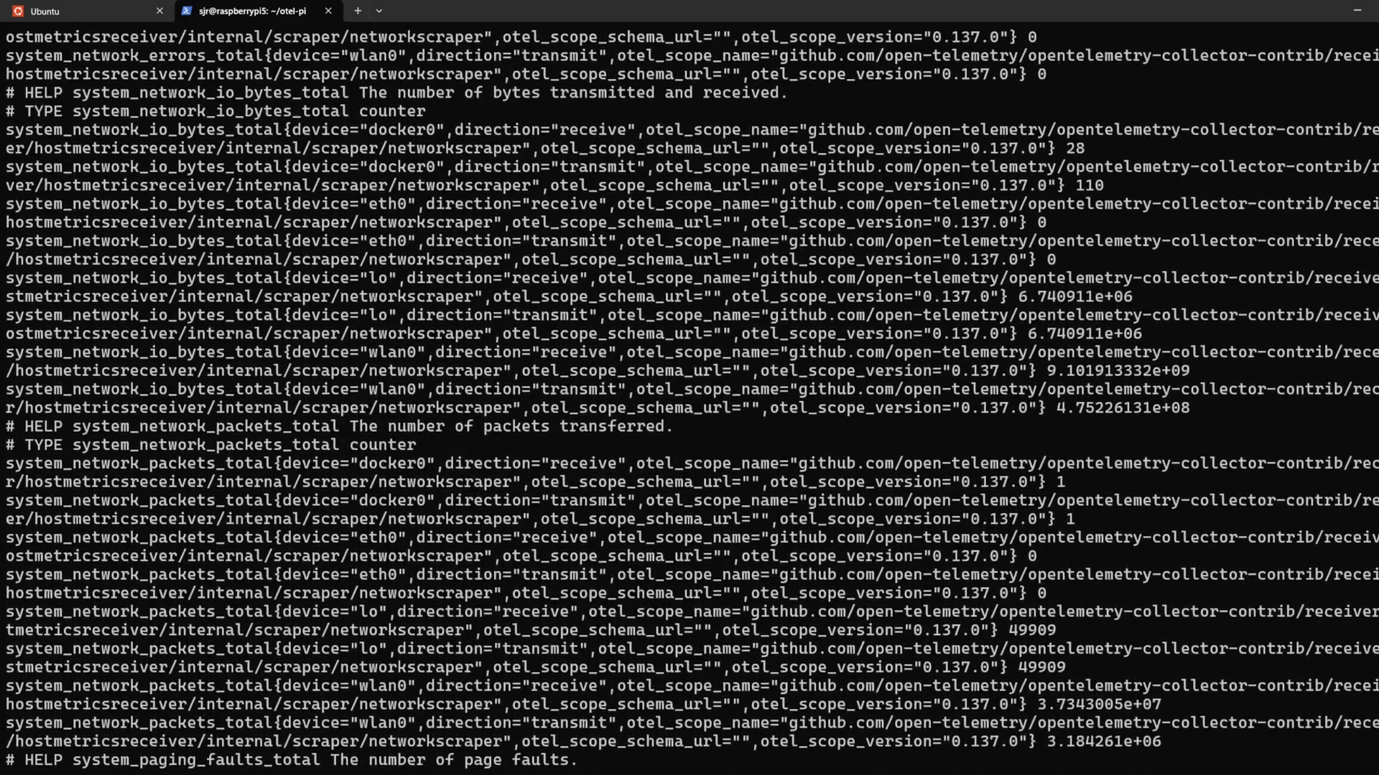
pyautogui.scroll(20, 690, 399)
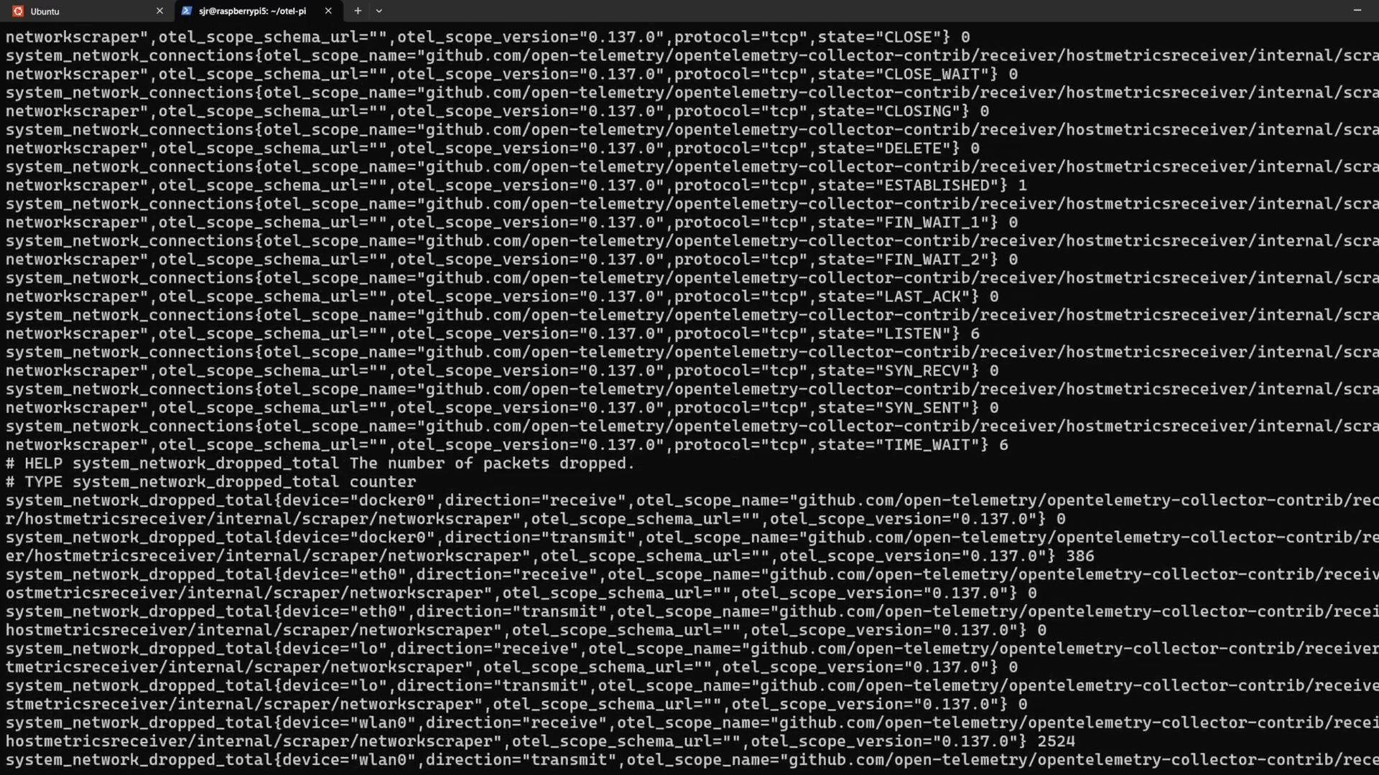
pyautogui.scroll(14, 690, 399)
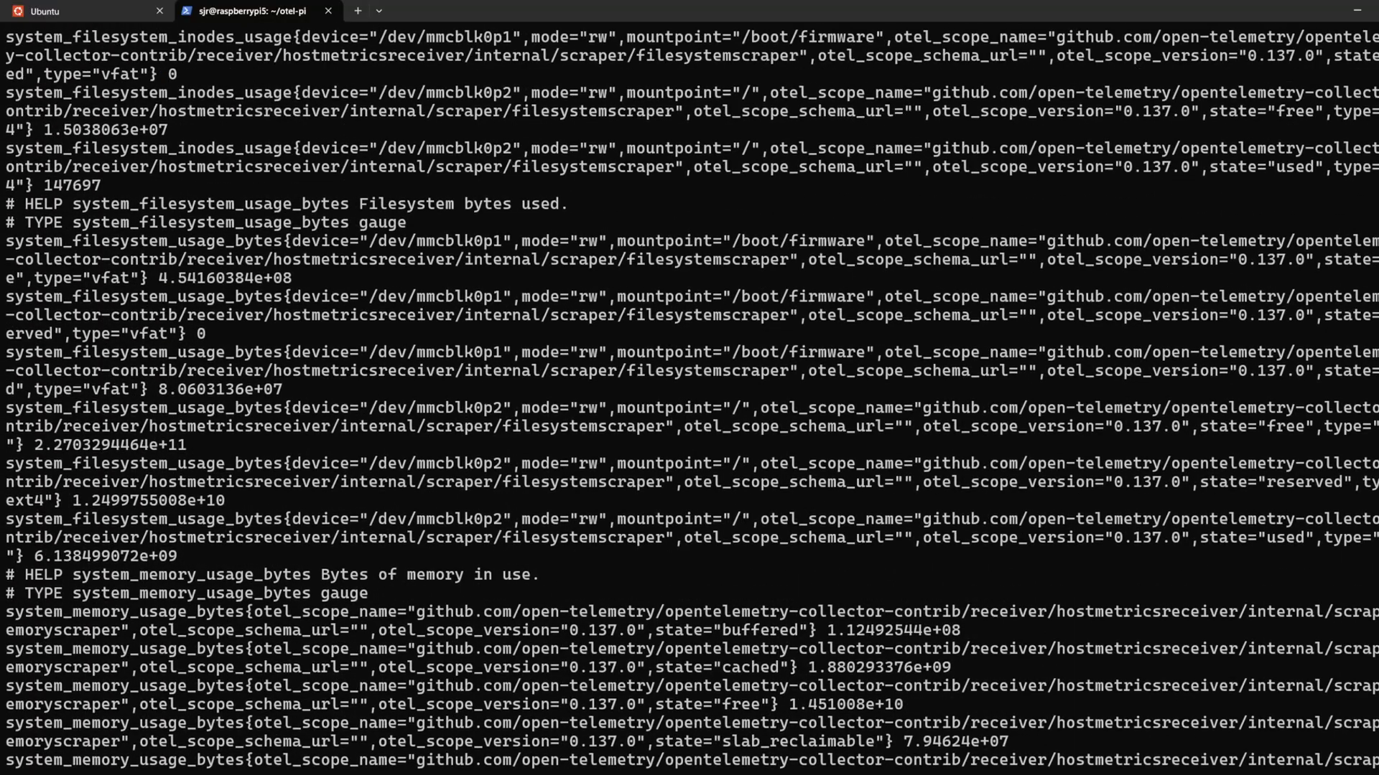
pyautogui.scroll(14, 690, 399)
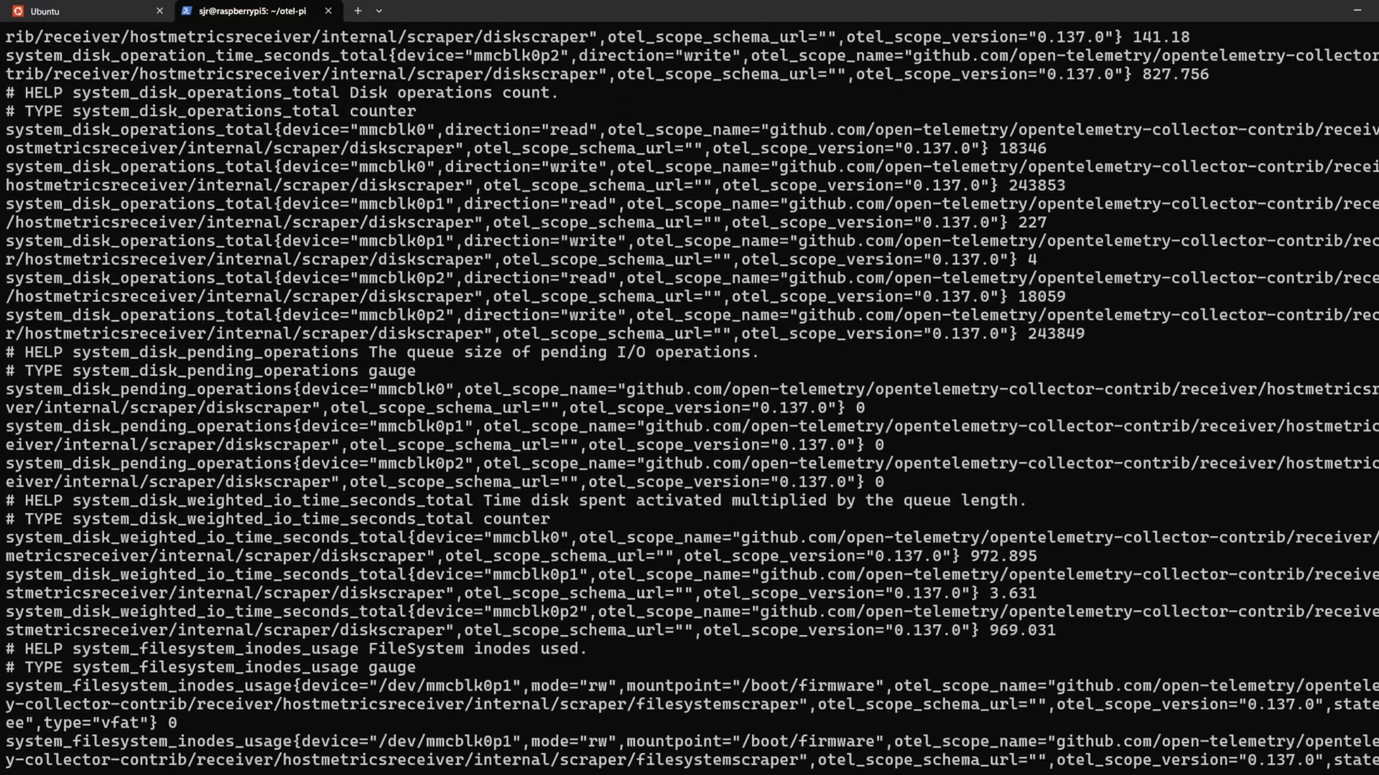
pyautogui.scroll(14, 689, 399)
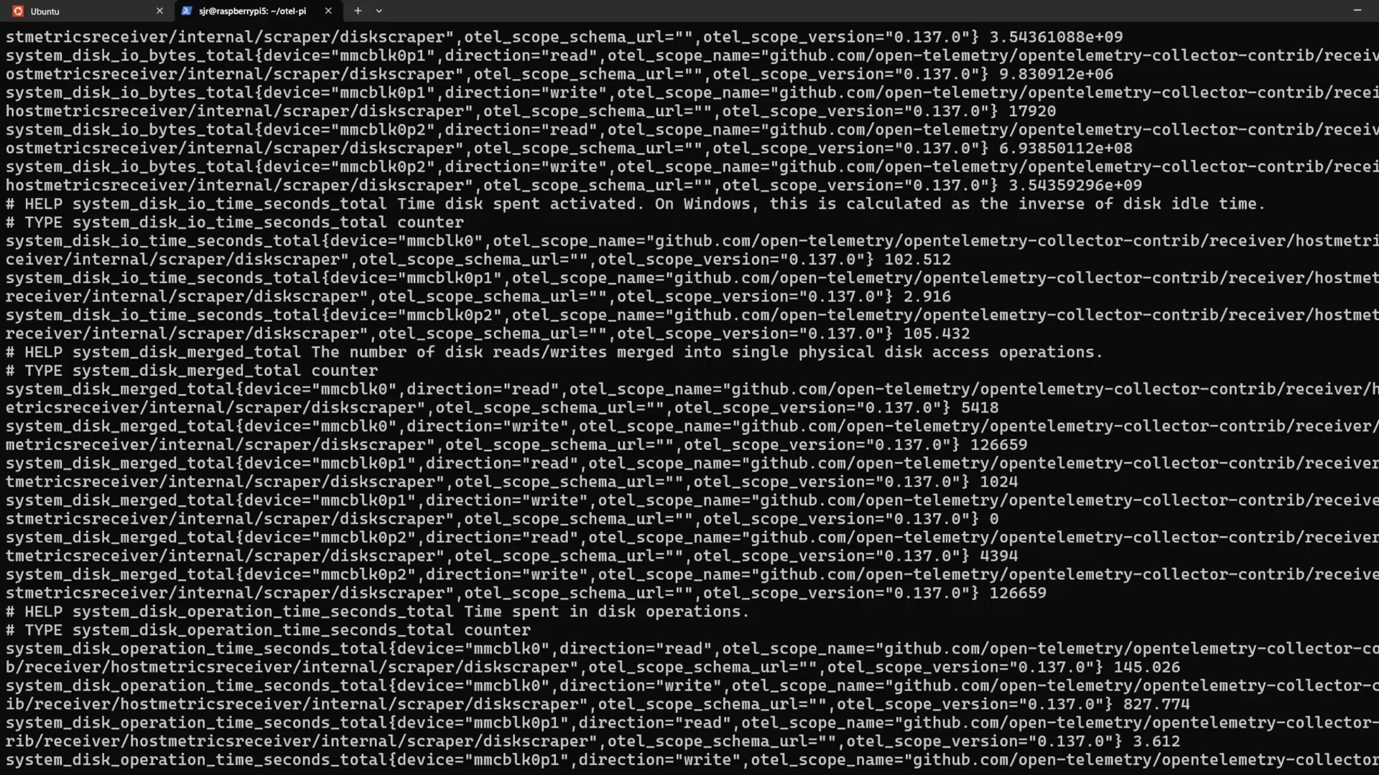
pyautogui.scroll(14, 689, 399)
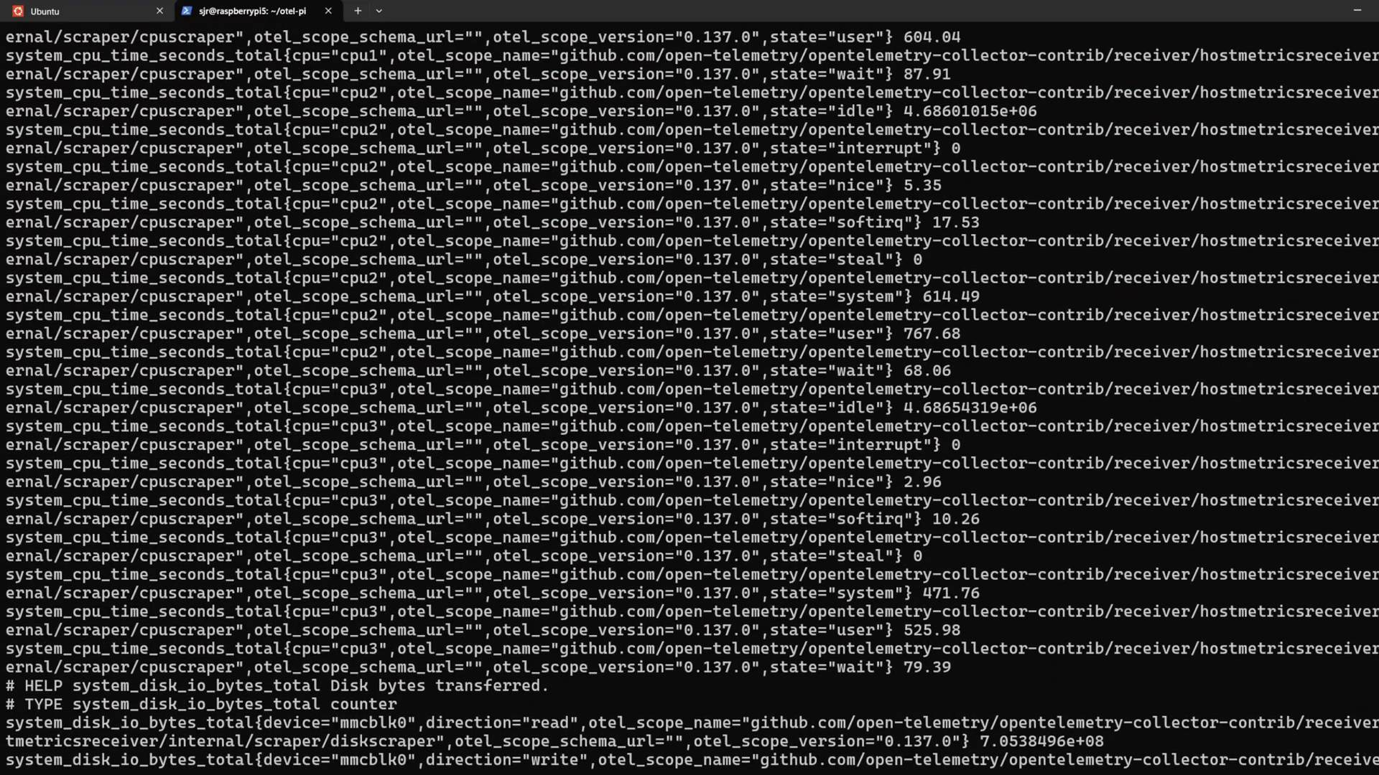
pyautogui.scroll(10, 689, 399)
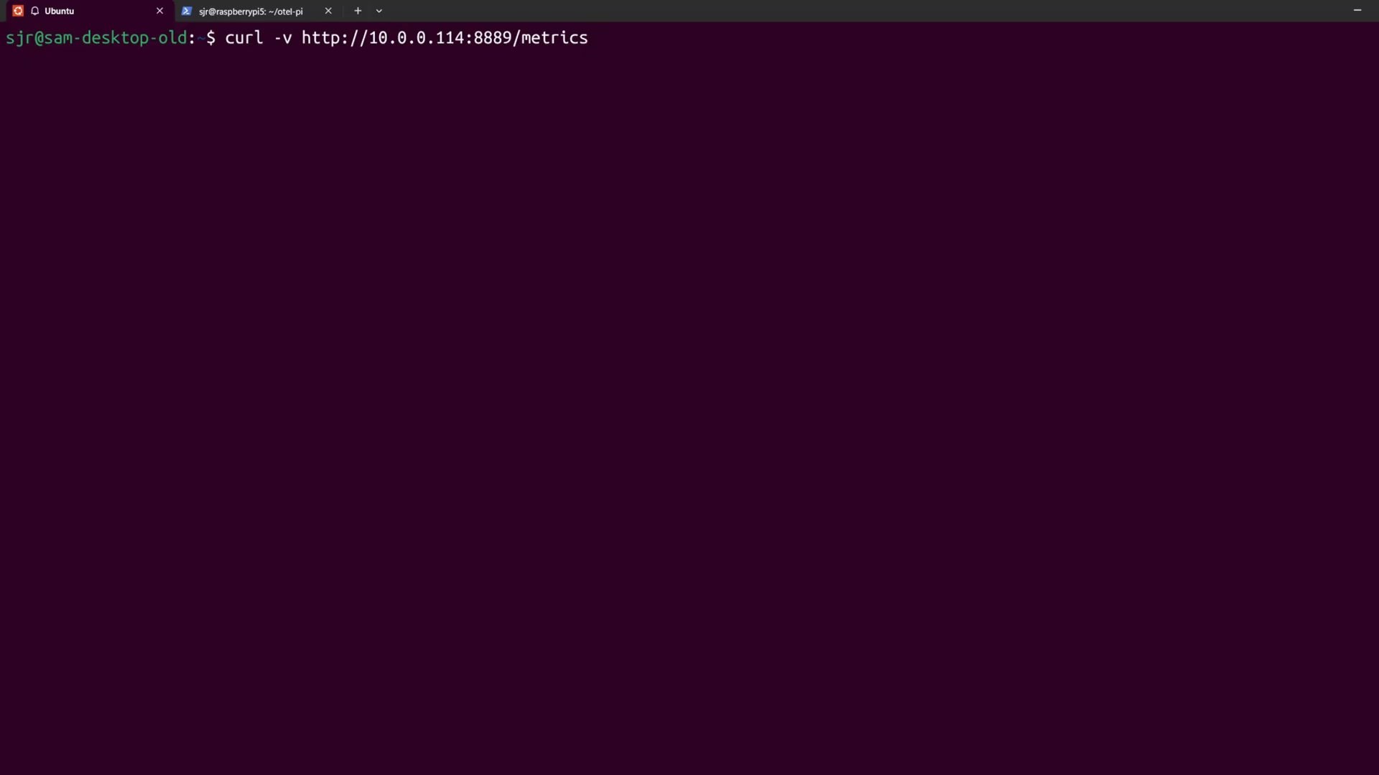
pyautogui.press('Return')
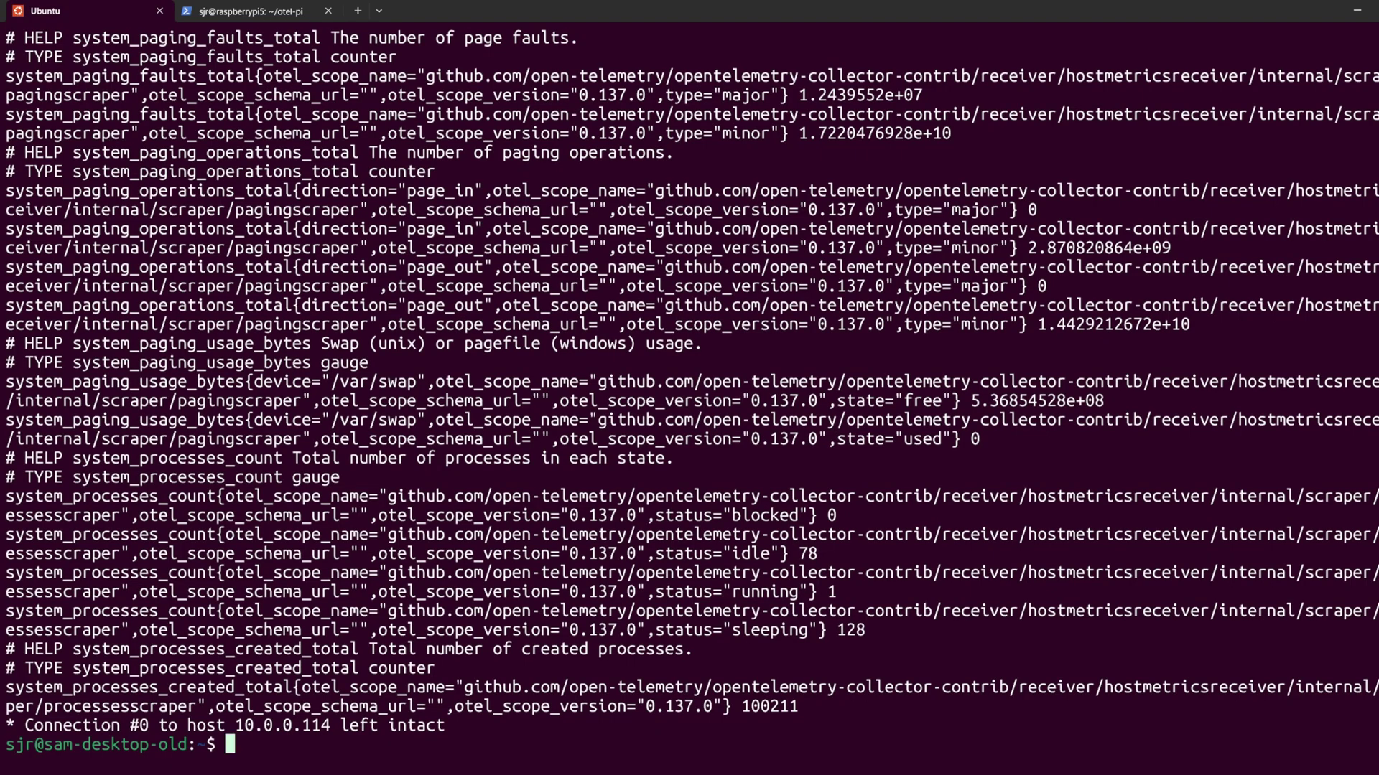
pyautogui.scroll(13, 726, 383)
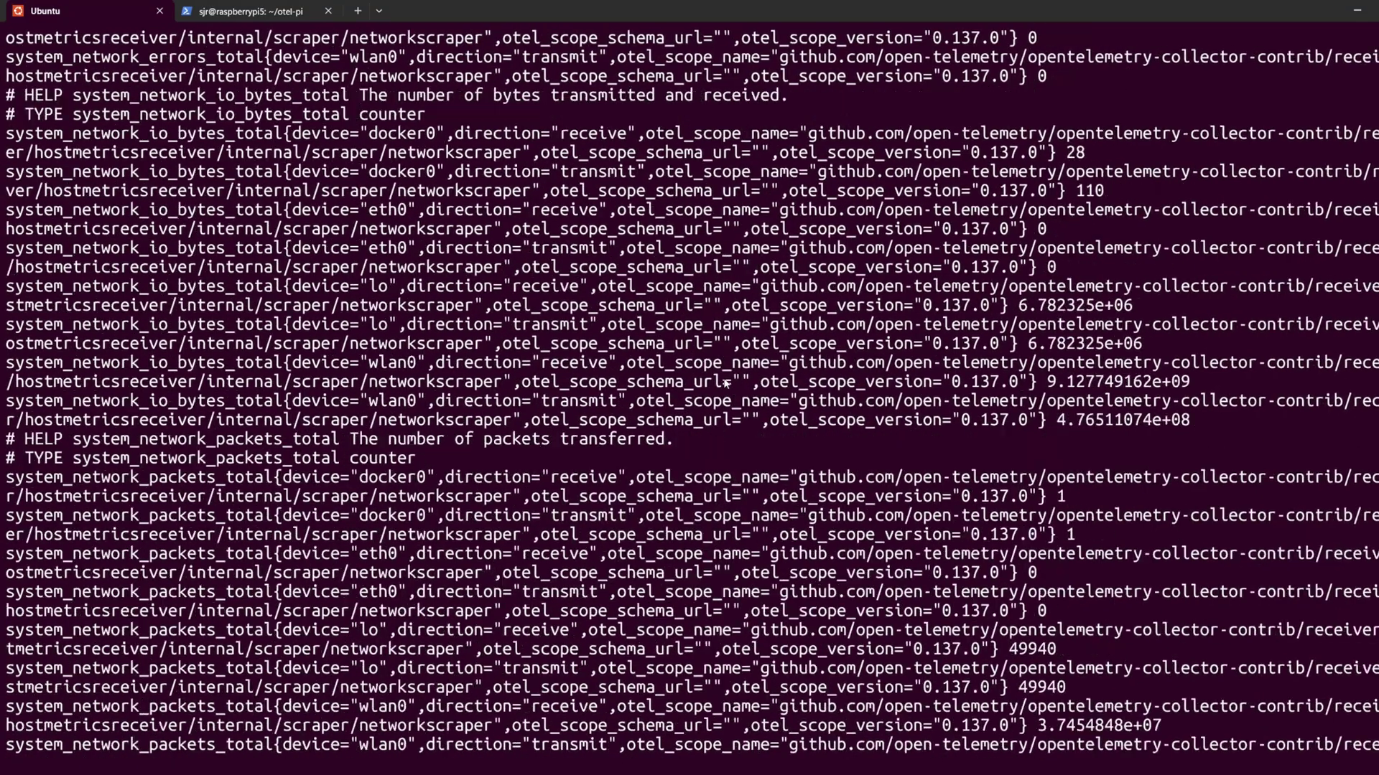
pyautogui.scroll(20, 727, 383)
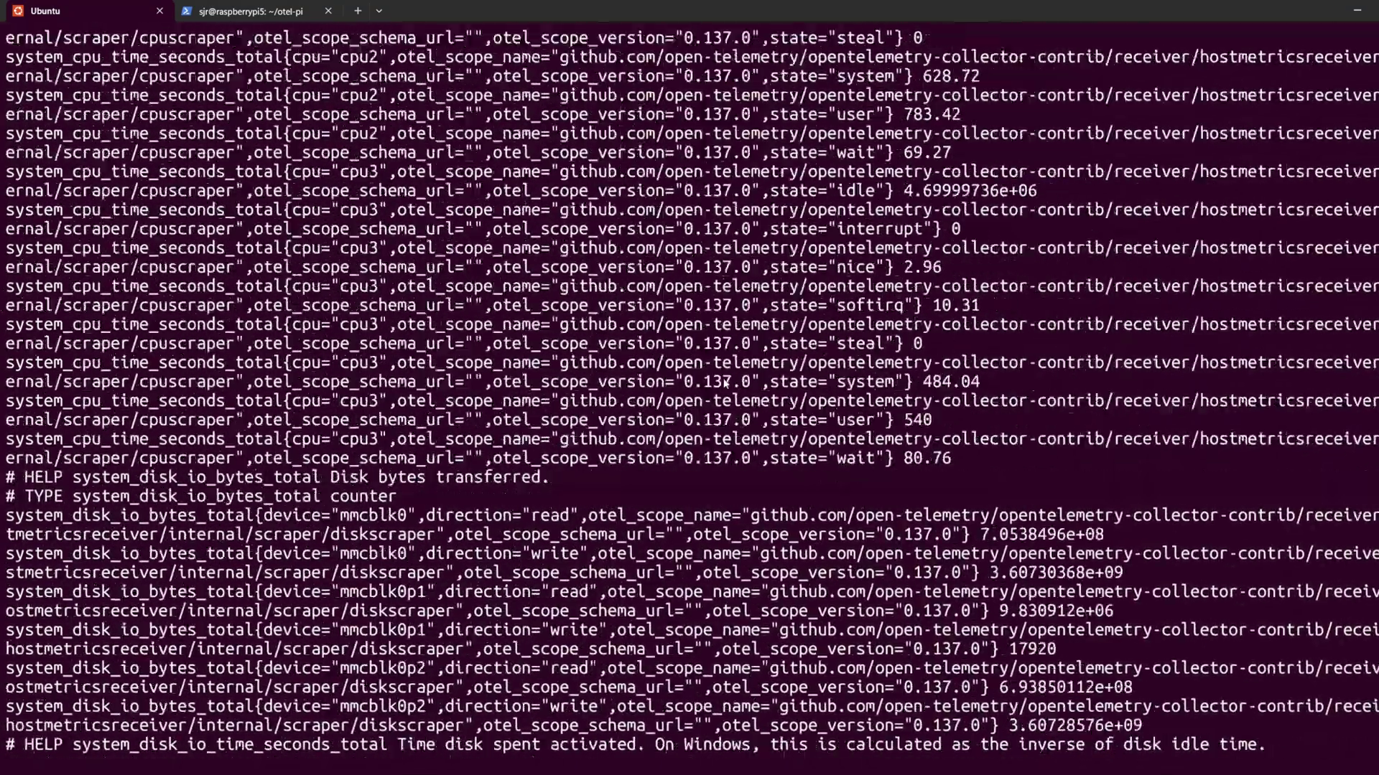
pyautogui.scroll(20, 726, 383)
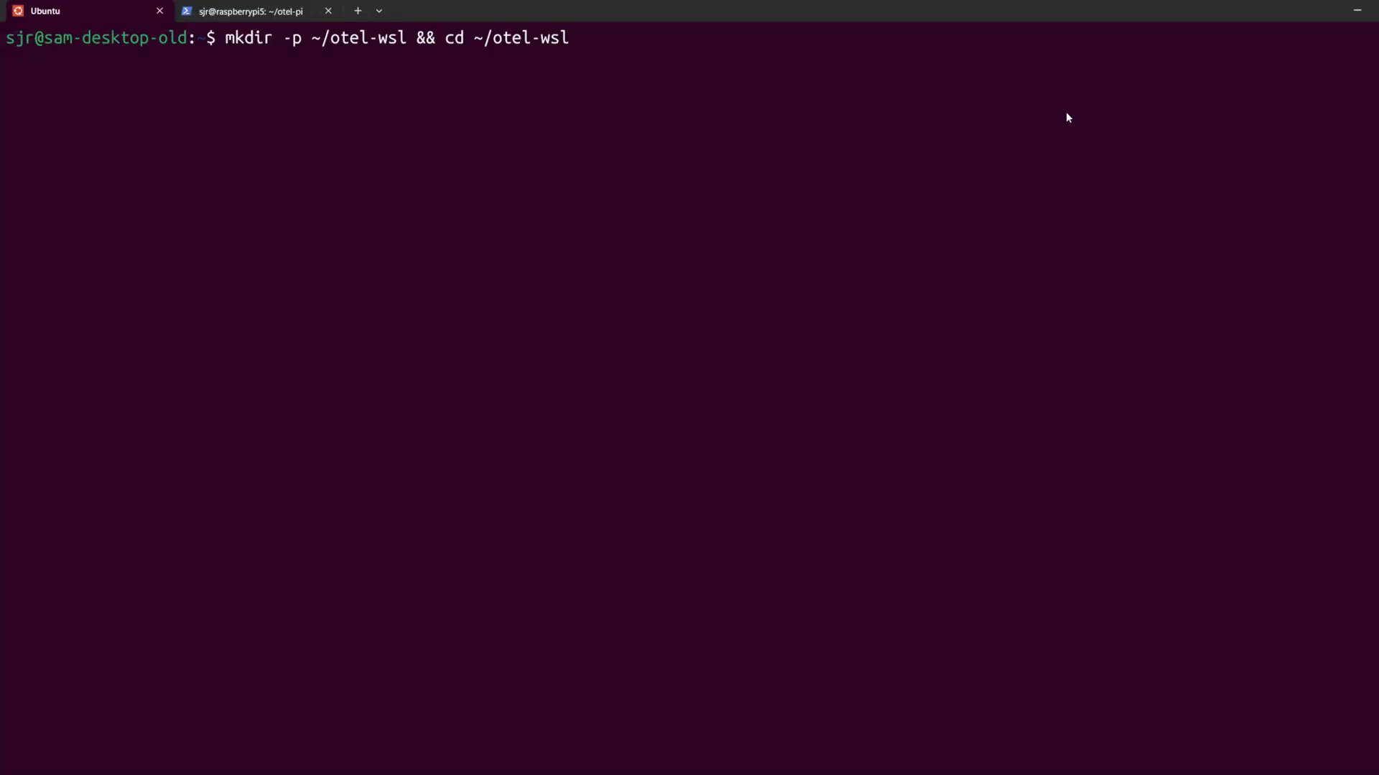
# - Create and enter ~/otel-wsl on Ubuntu, then confirm the location with pwd
pyautogui.press('Return')
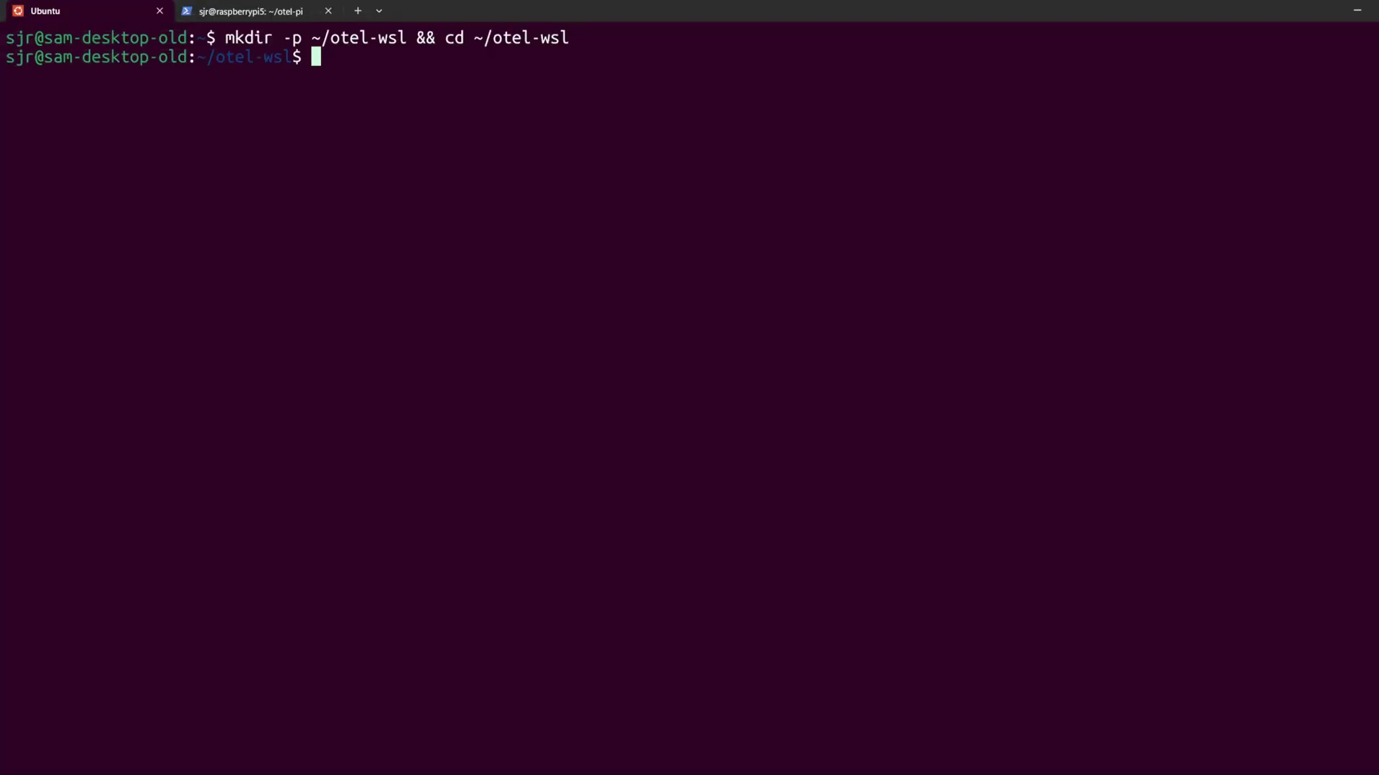
pyautogui.write('pwd')
pyautogui.press('Return')
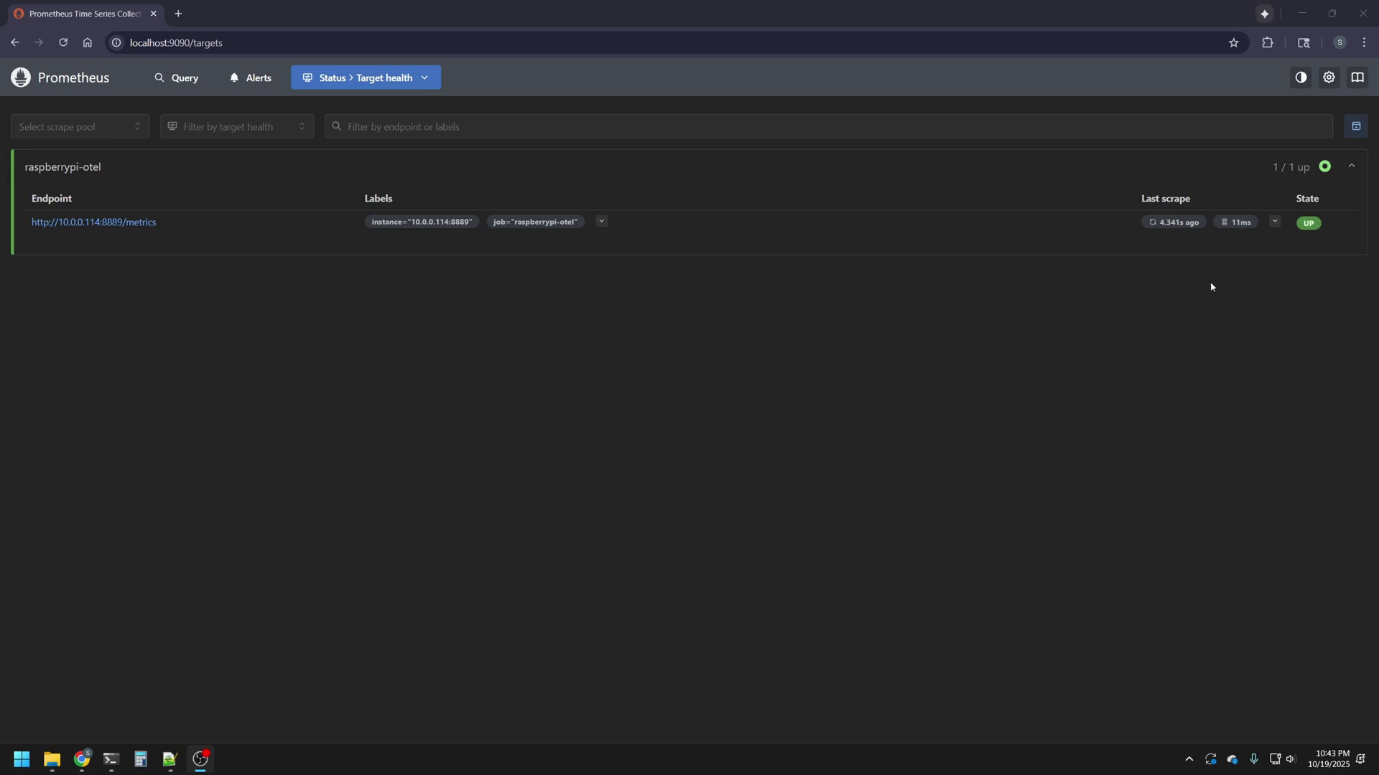
# - Reload the target health page until raspberrypi-otel shows 1/1 up with fresh scrapes
pyautogui.click(64, 43)
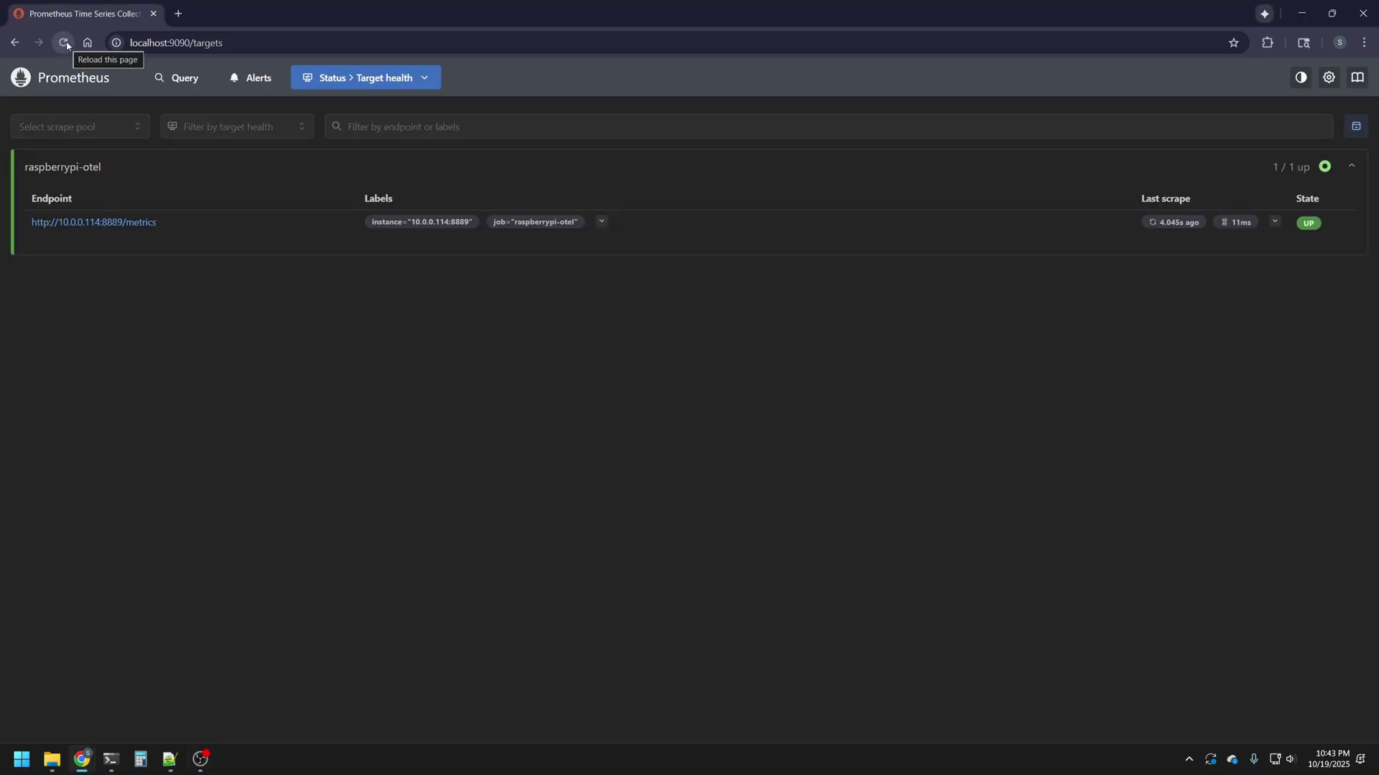
pyautogui.click(64, 43)
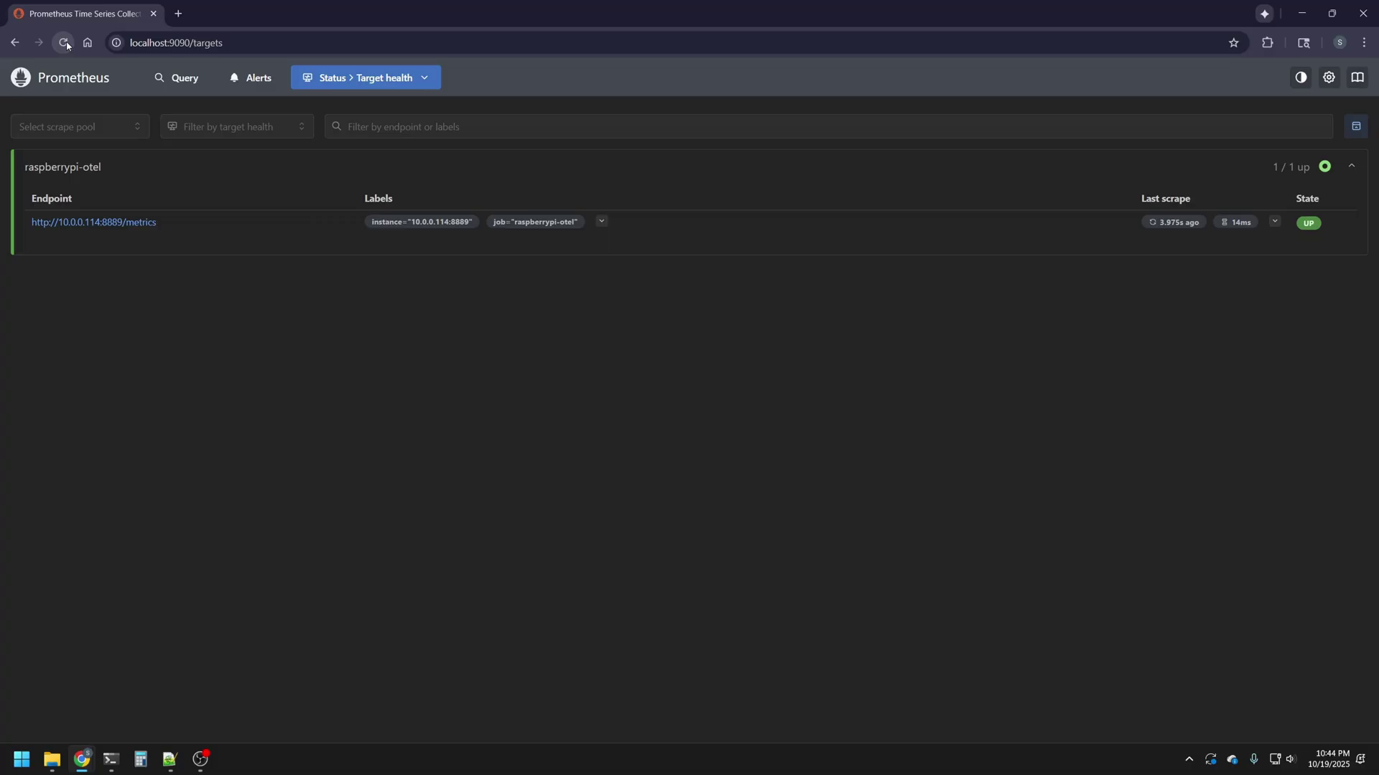
pyautogui.click(64, 43)
# - View the raw output of the 10.0.0.114:8889/metrics endpoint, then return to target health
pyautogui.click(125, 223)
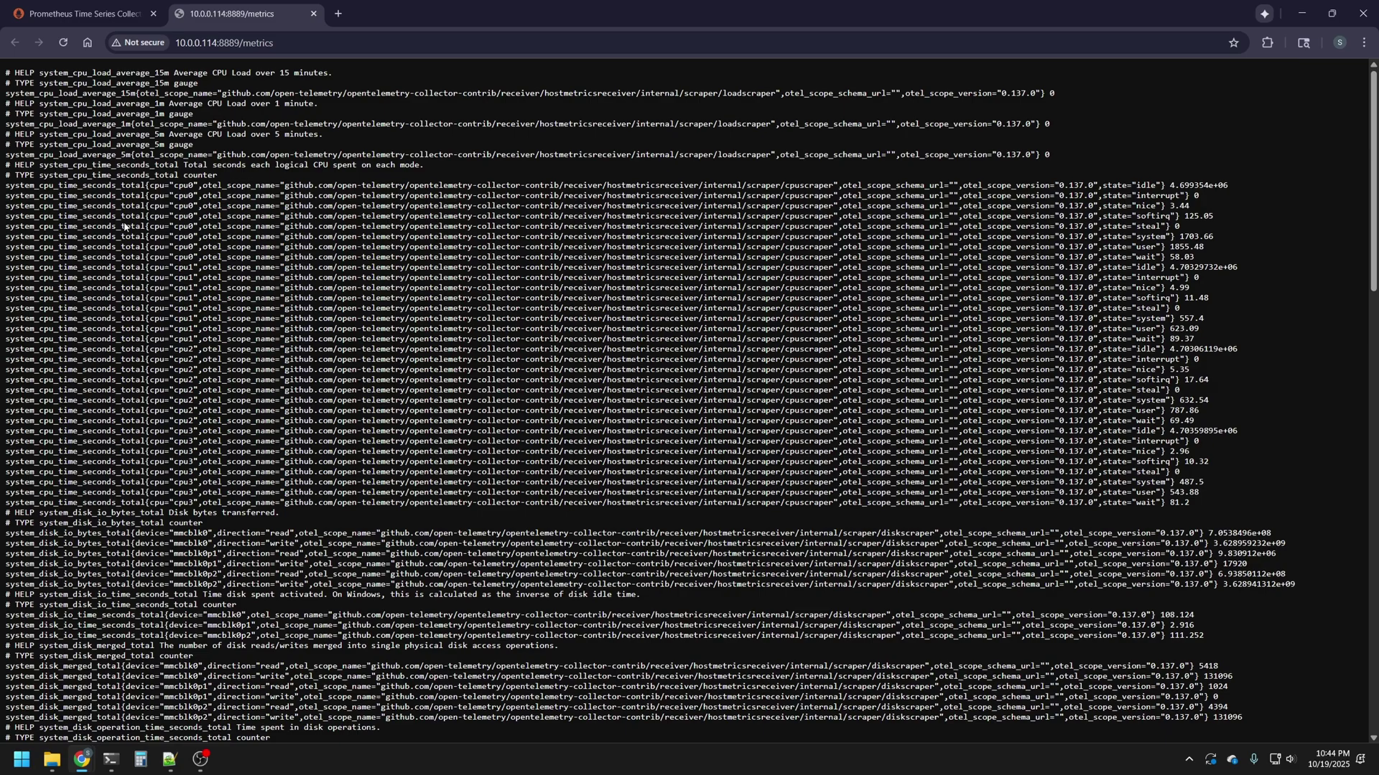
pyautogui.hotkey('ctrl', 'shift', 'Tab')
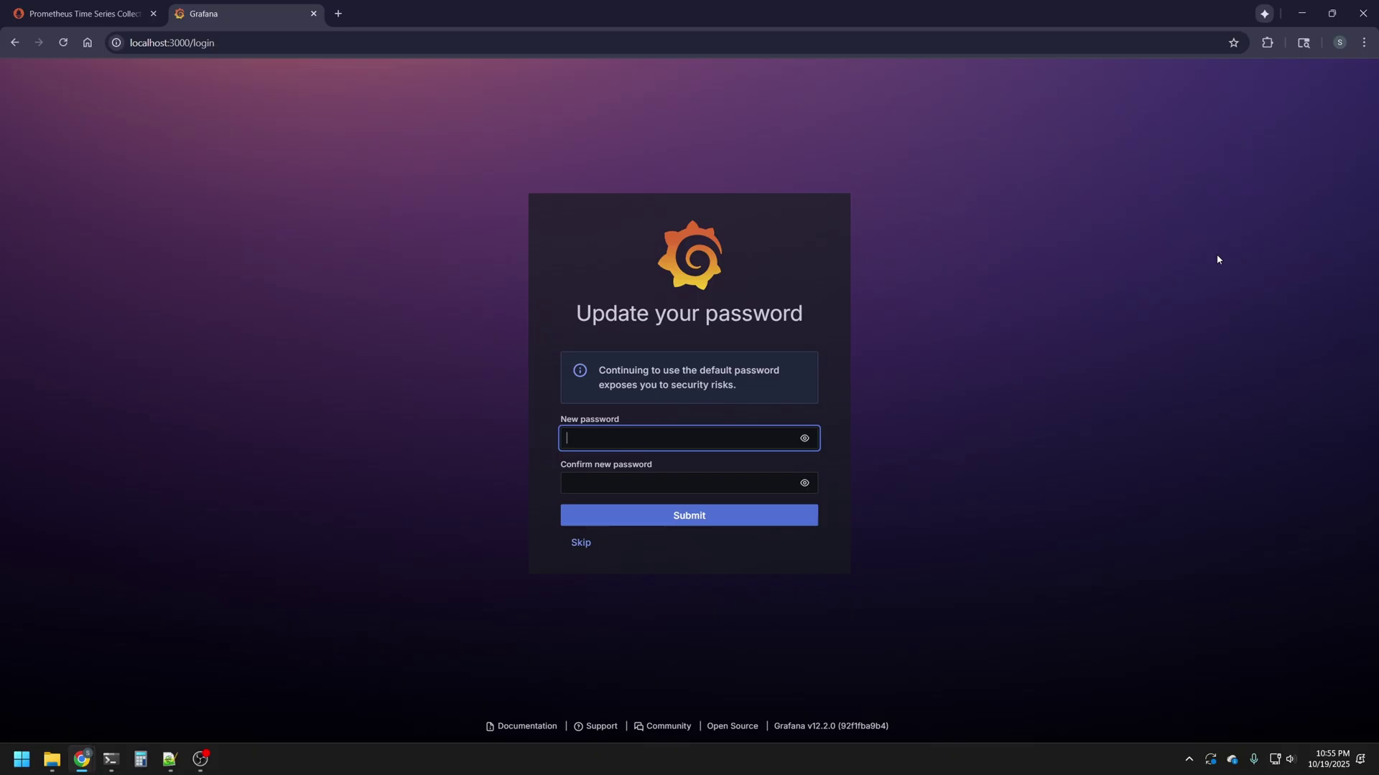
# - Skip the password change and start adding a Prometheus data source
pyautogui.click(581, 542)
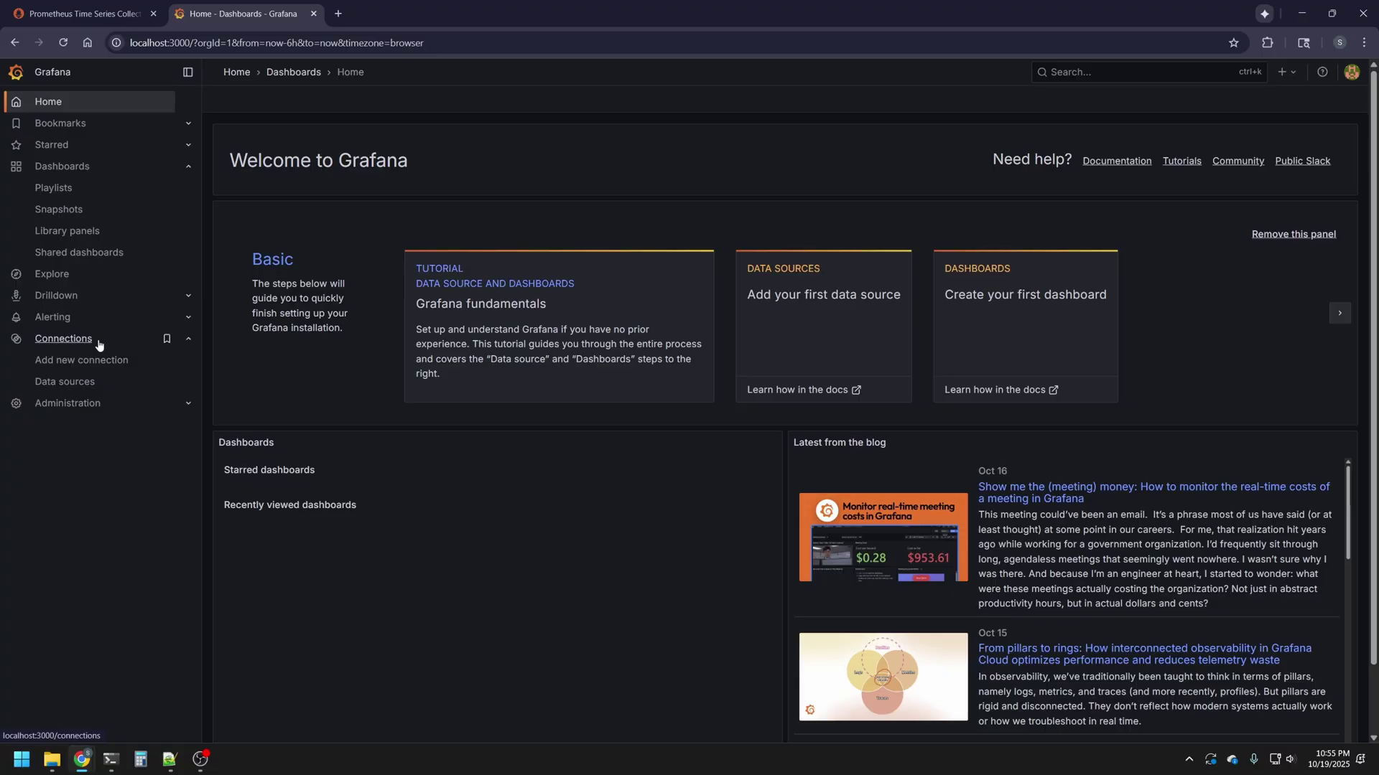
pyautogui.click(63, 339)
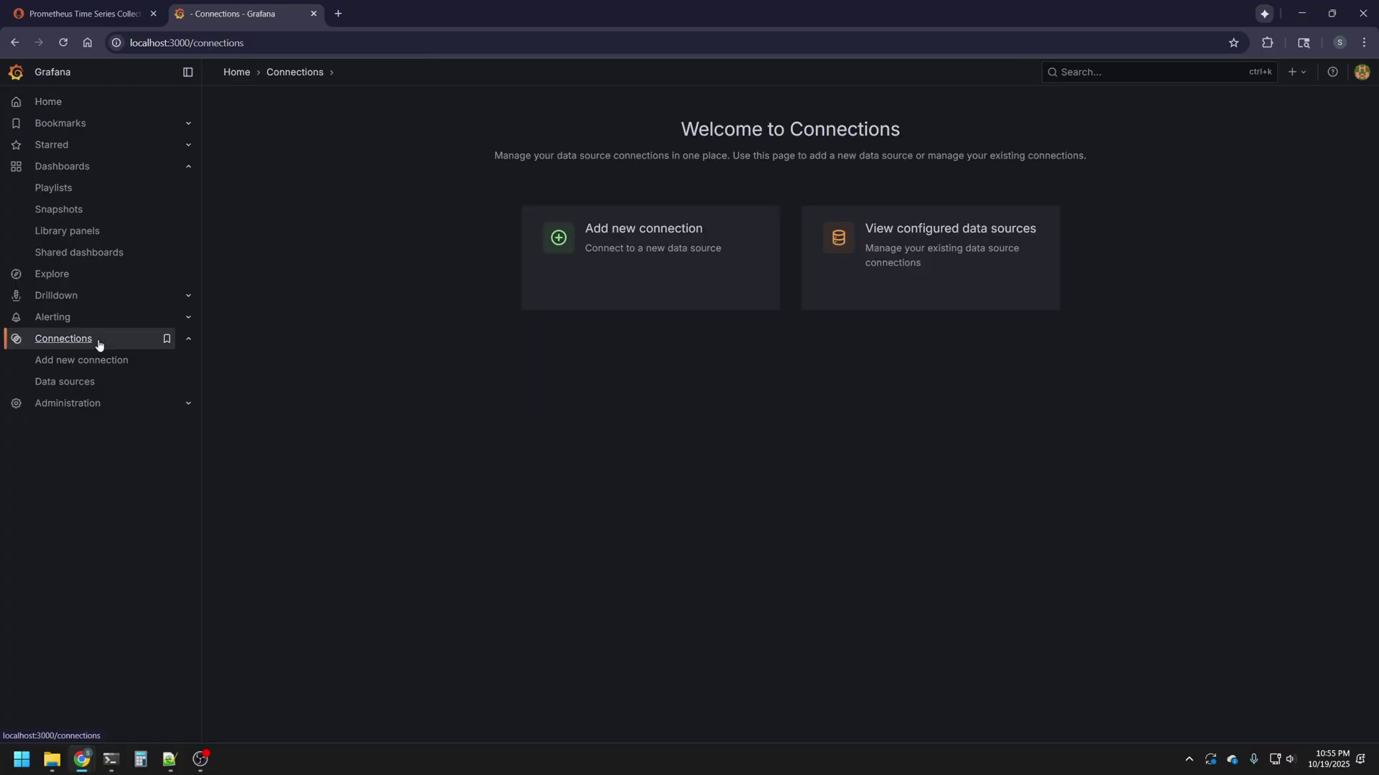
pyautogui.click(85, 388)
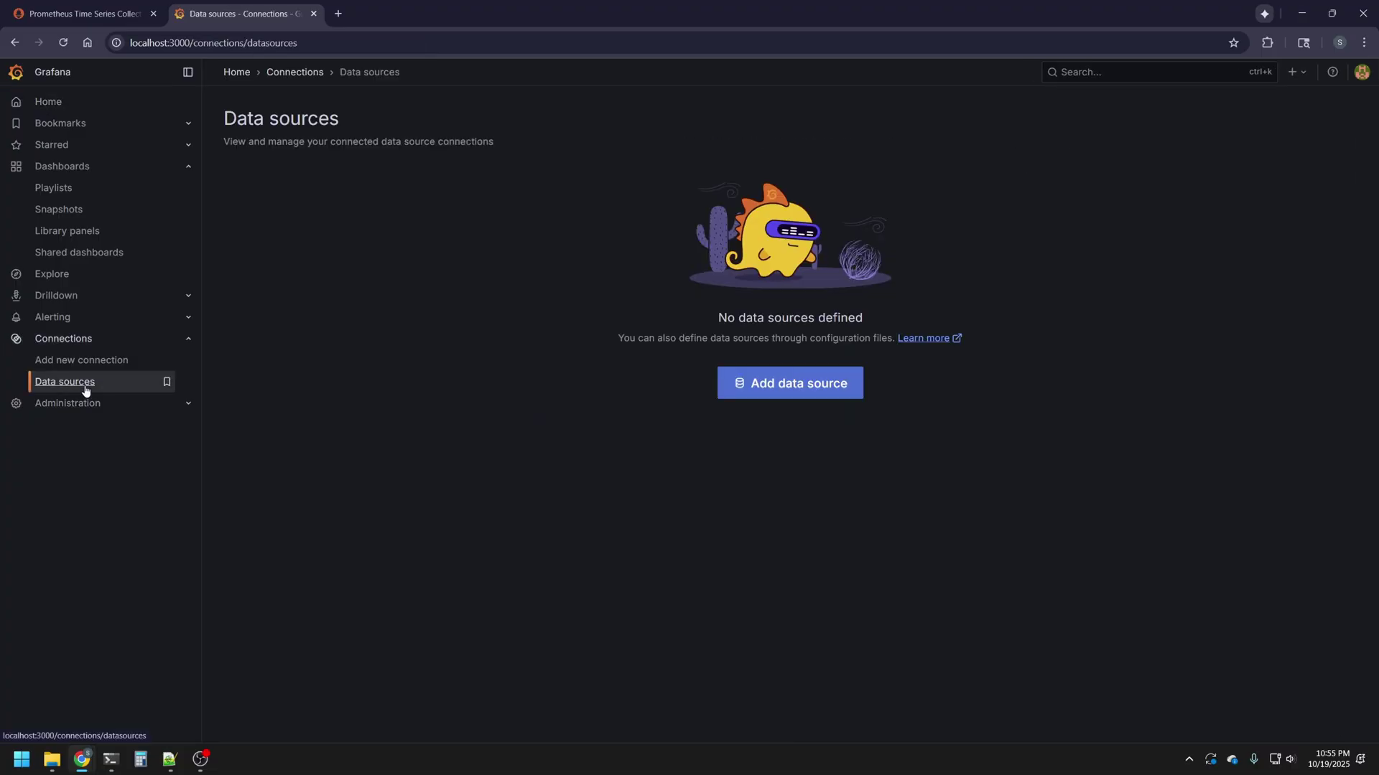
pyautogui.click(838, 392)
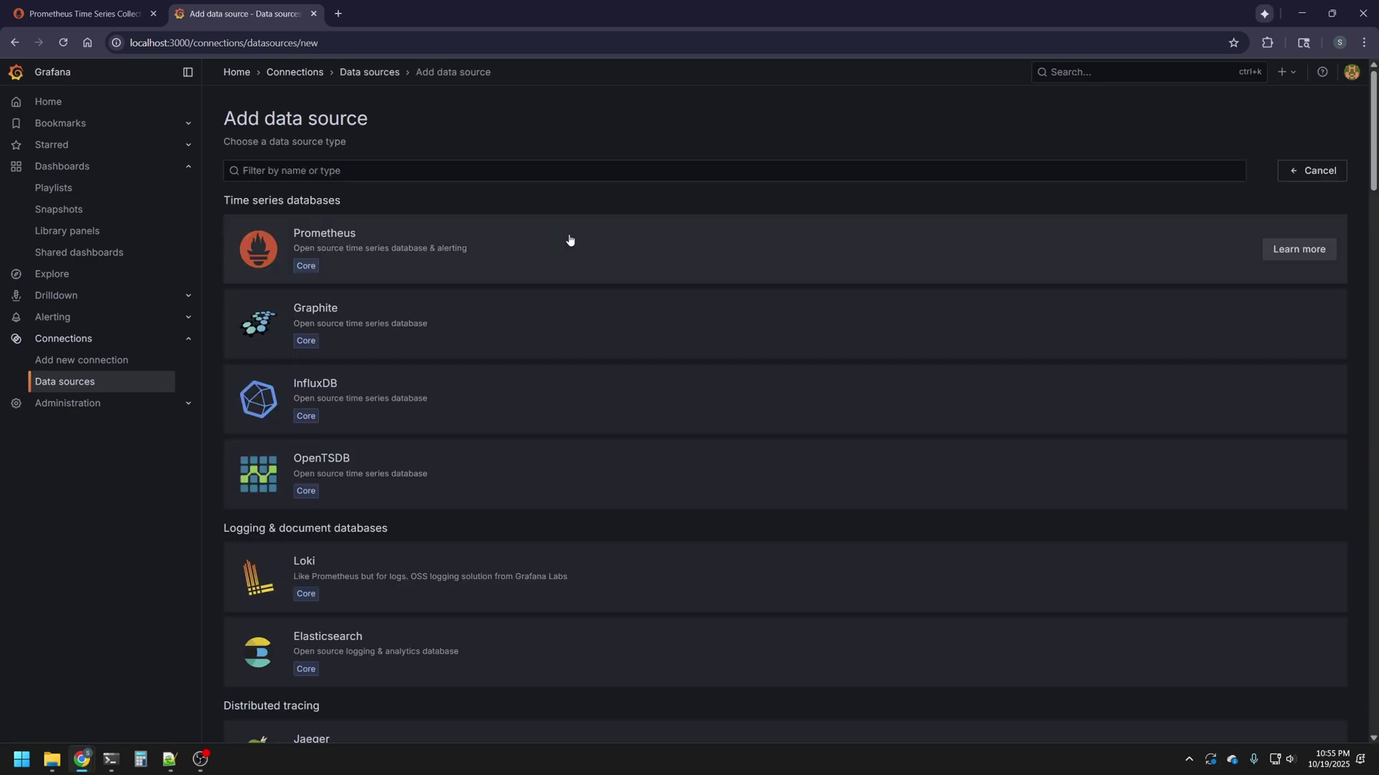
pyautogui.click(562, 242)
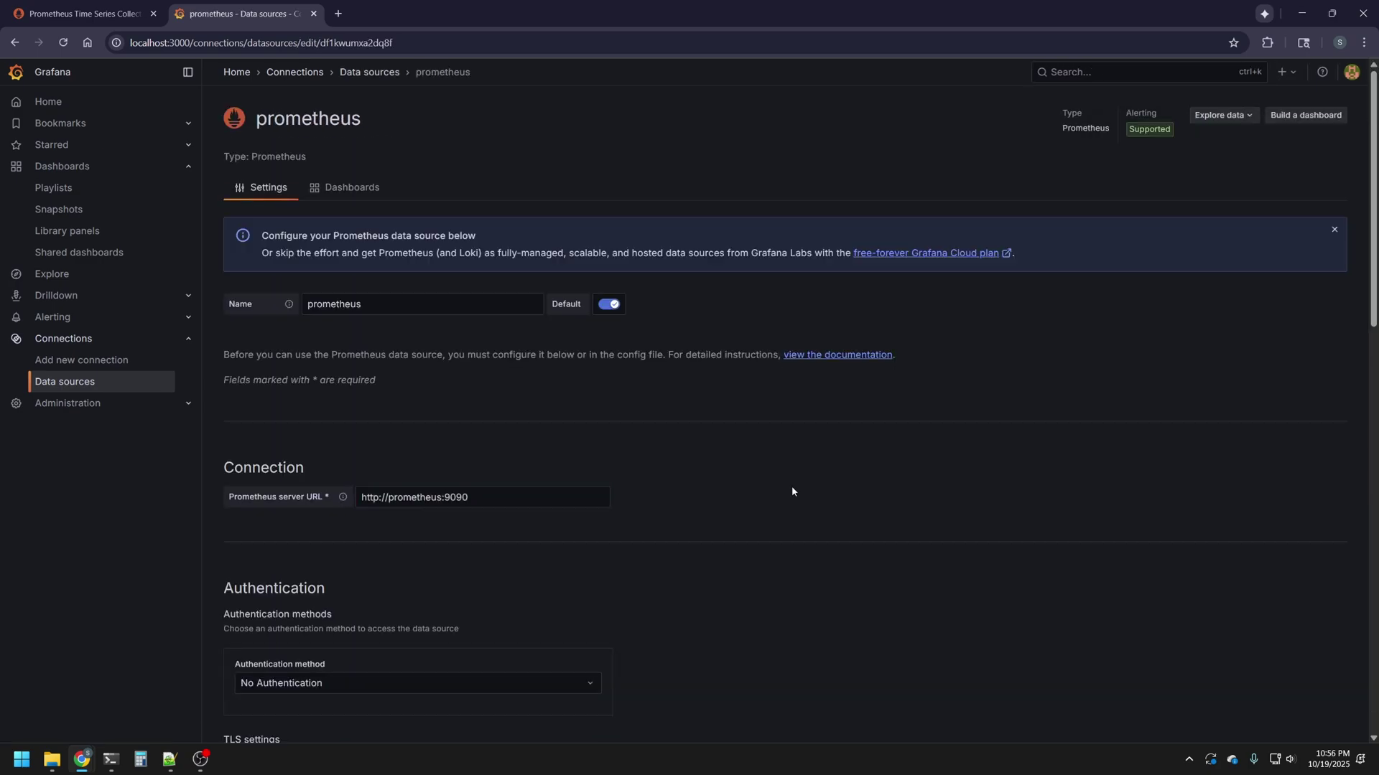
# - Set the scrape interval to 5s, then save and test the data source successfully
pyautogui.scroll(-5, 744, 446)
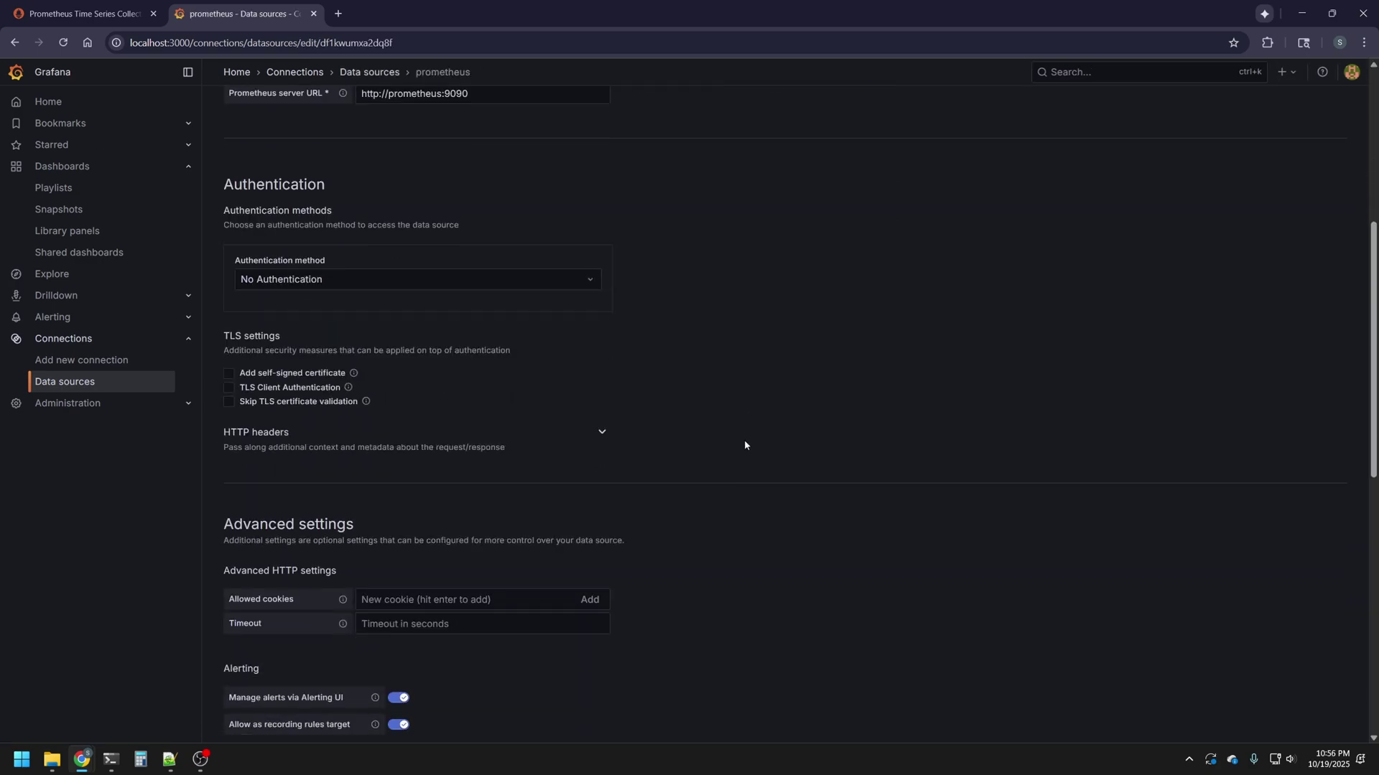
pyautogui.scroll(-7, 744, 445)
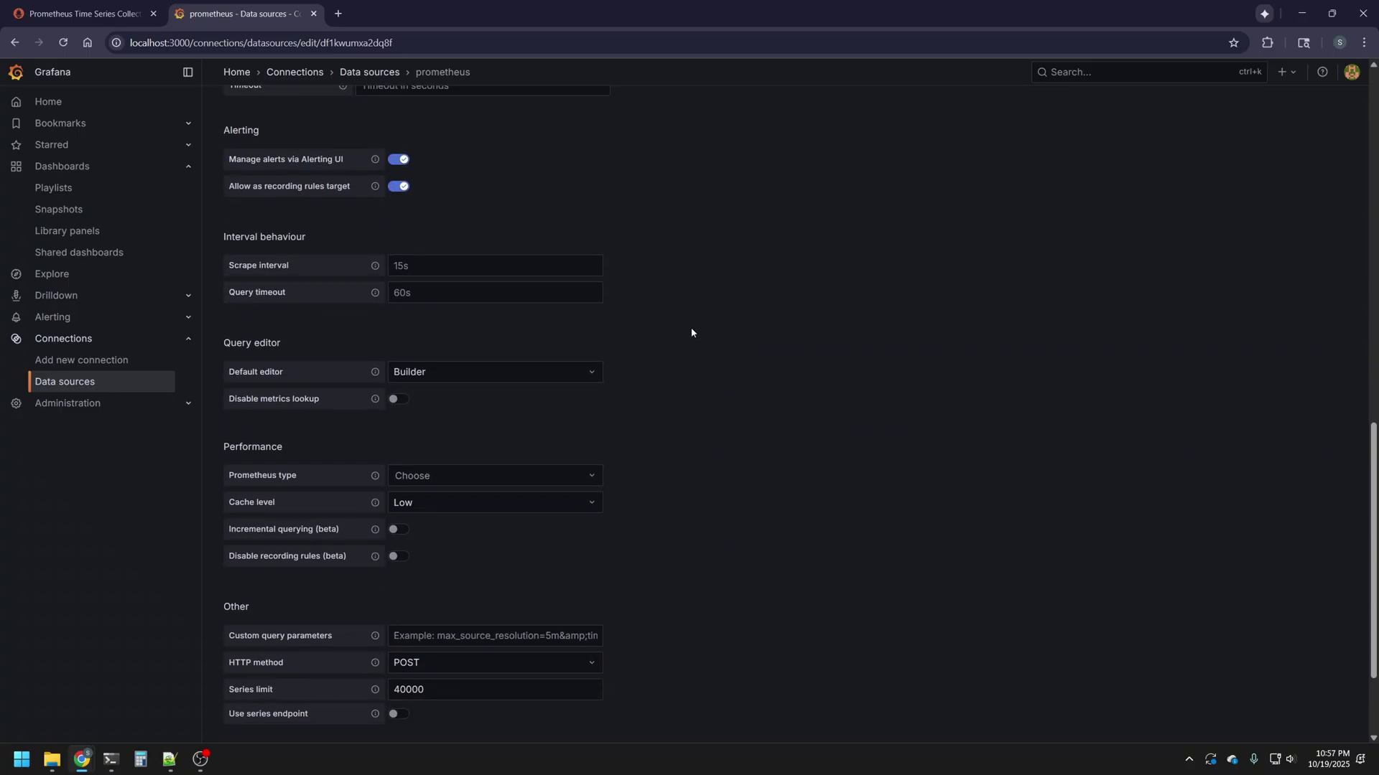
pyautogui.click(393, 265)
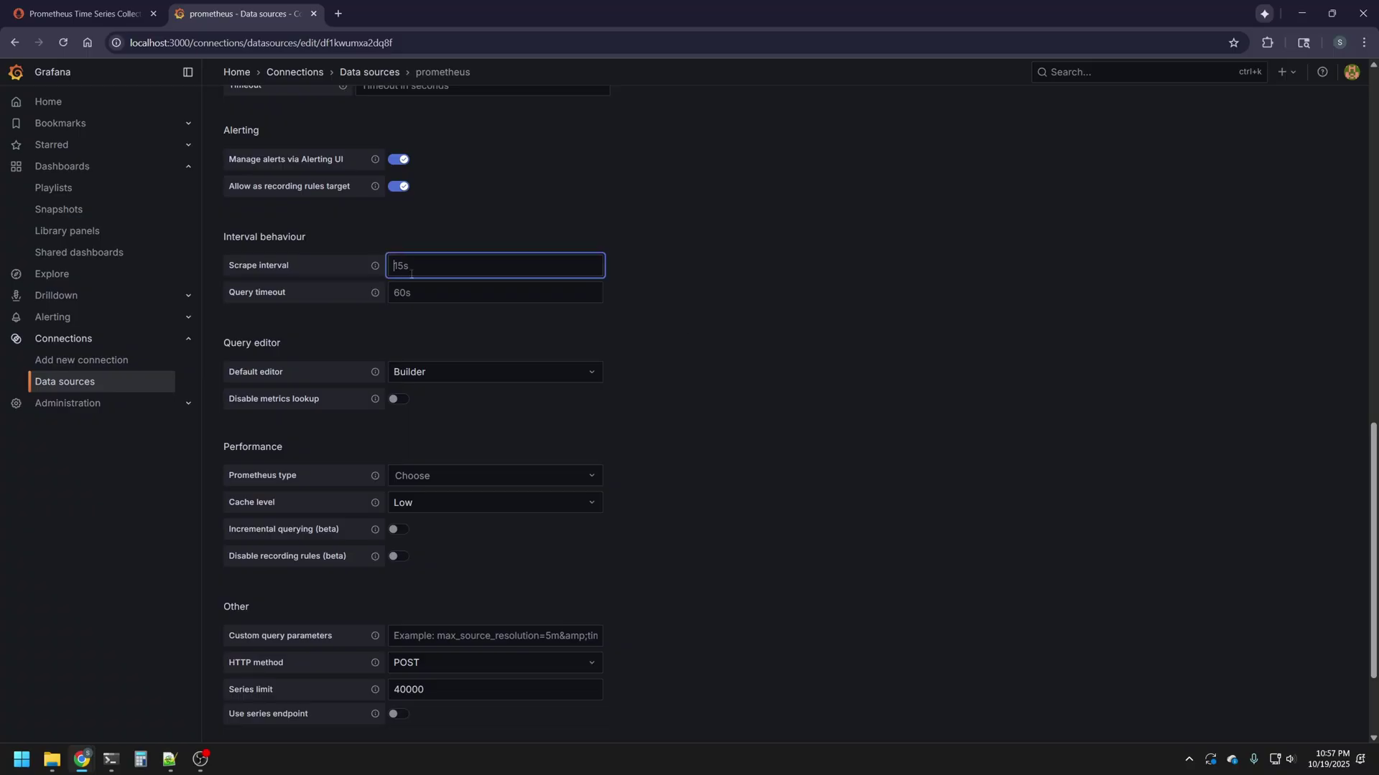
pyautogui.write('5s')
pyautogui.click(691, 303)
pyautogui.scroll(-4, 691, 306)
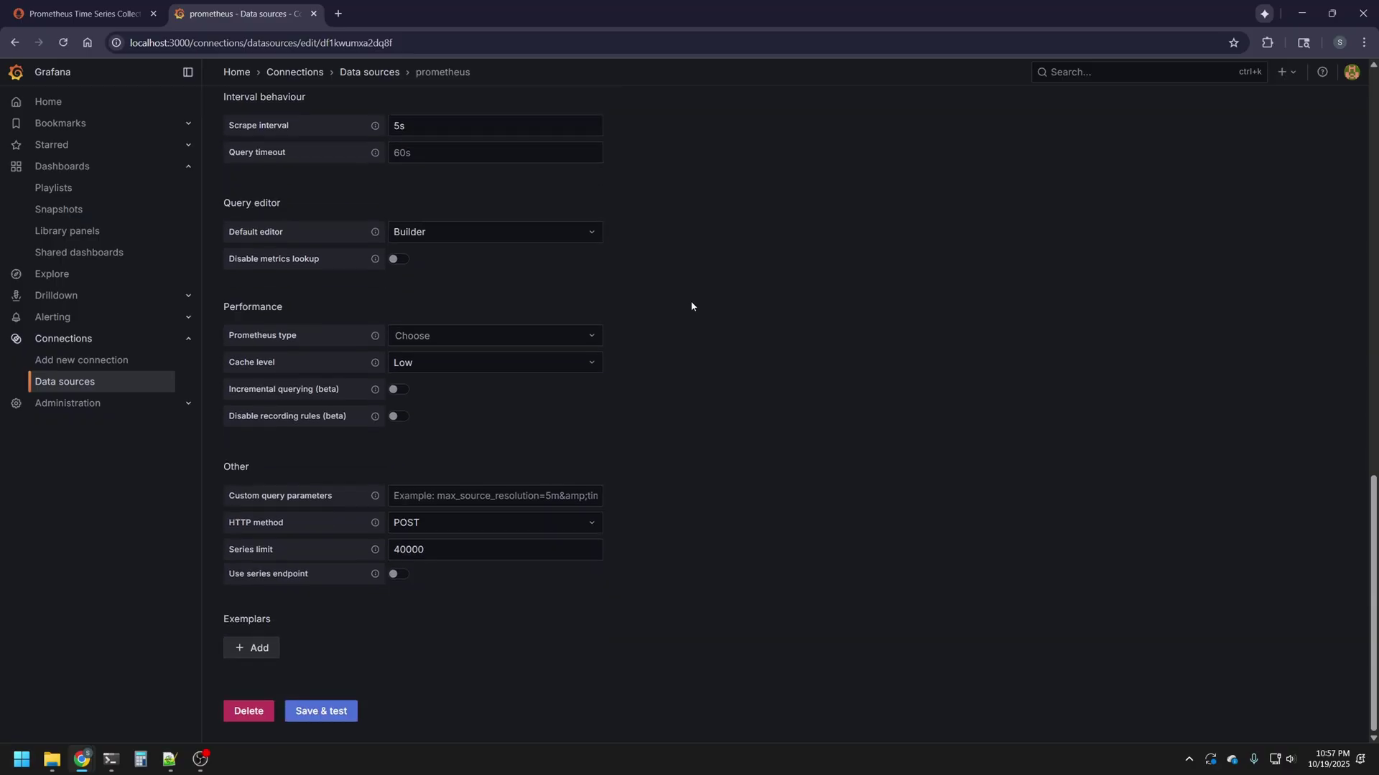
pyautogui.click(337, 710)
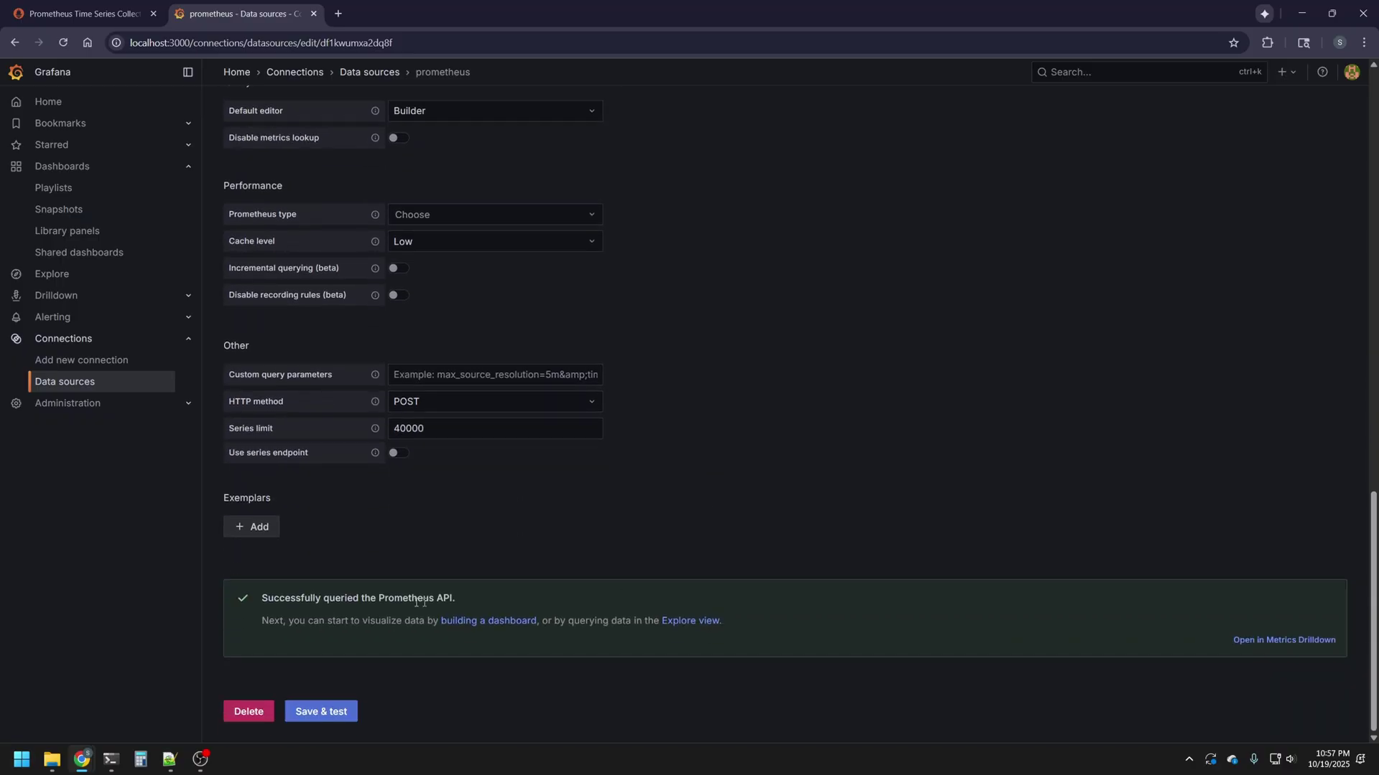
pyautogui.moveTo(261, 598); pyautogui.dragTo(456, 596)
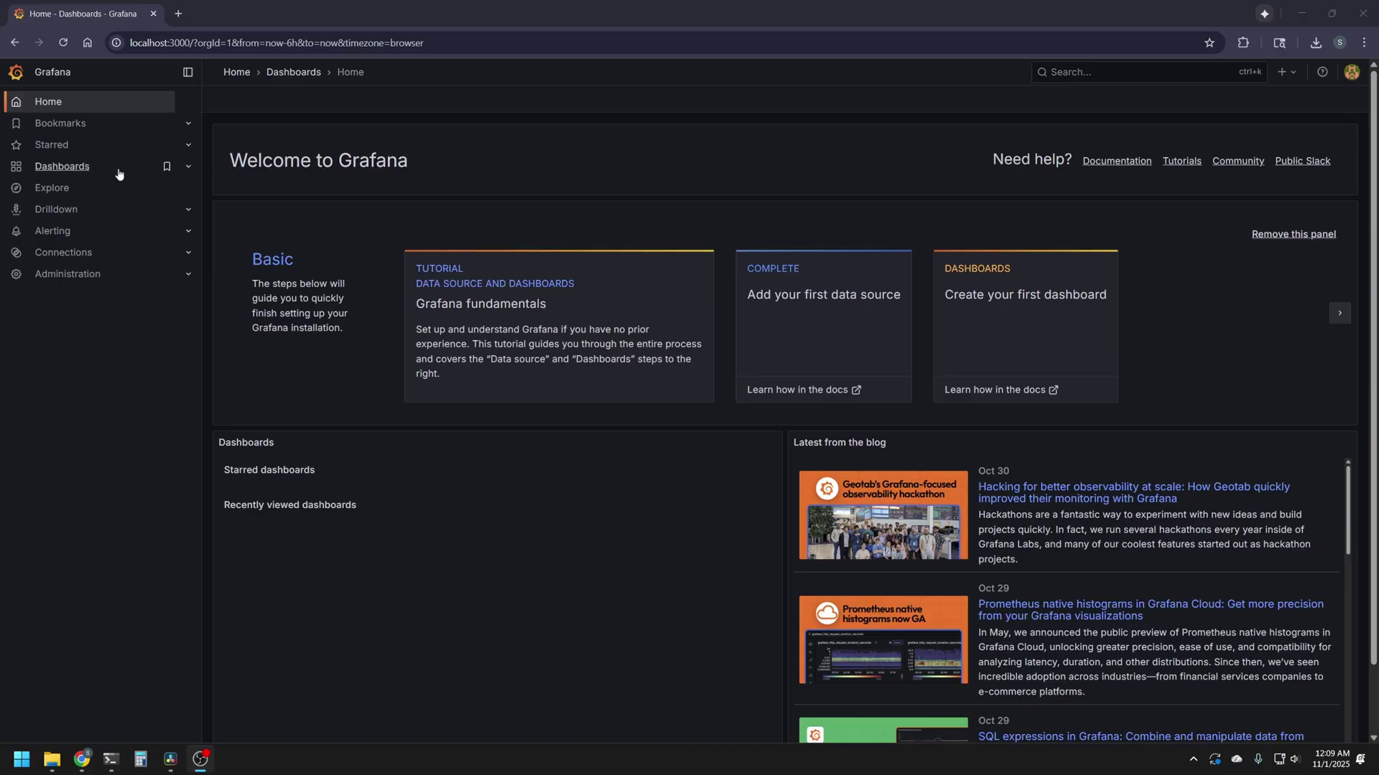
# - Begin a dashboard import from Dashboards, discarding the empty new dashboard
pyautogui.click(117, 171)
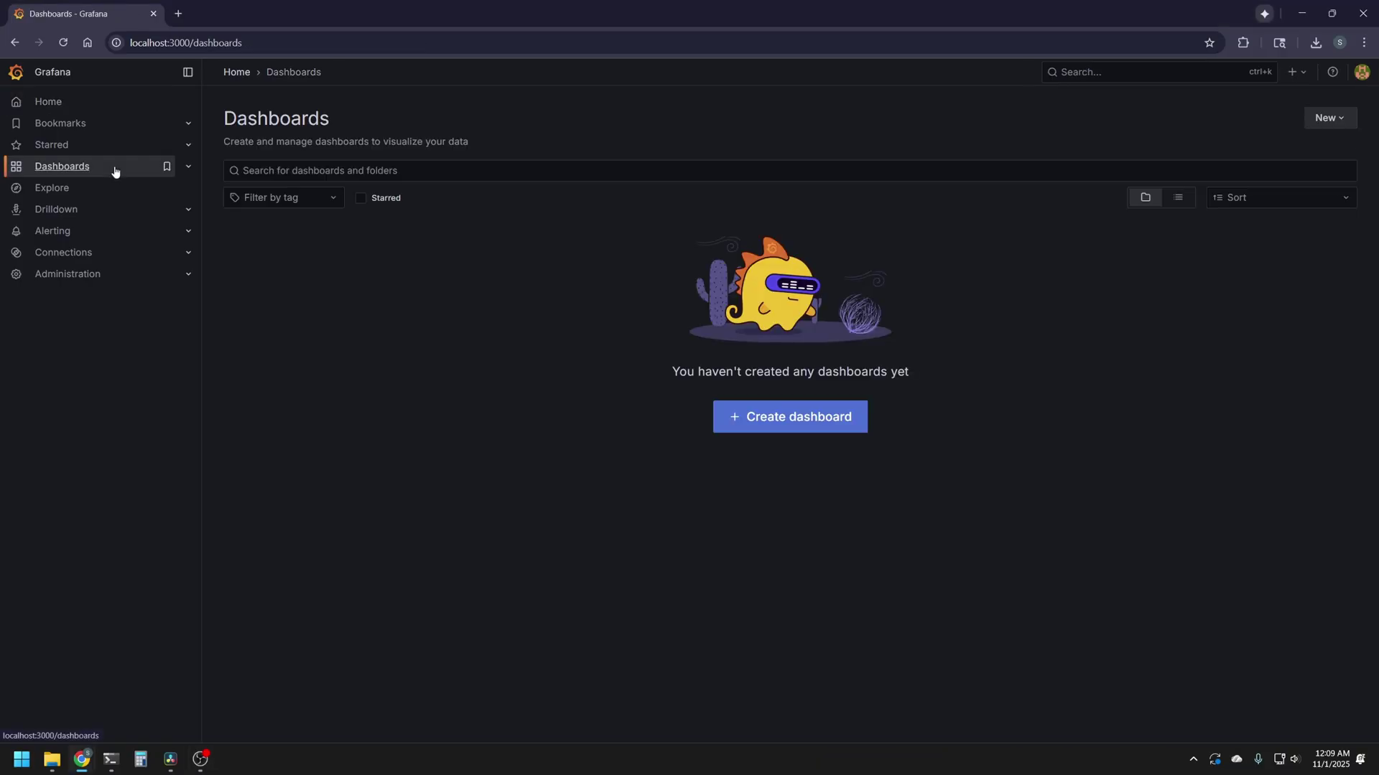
pyautogui.click(790, 419)
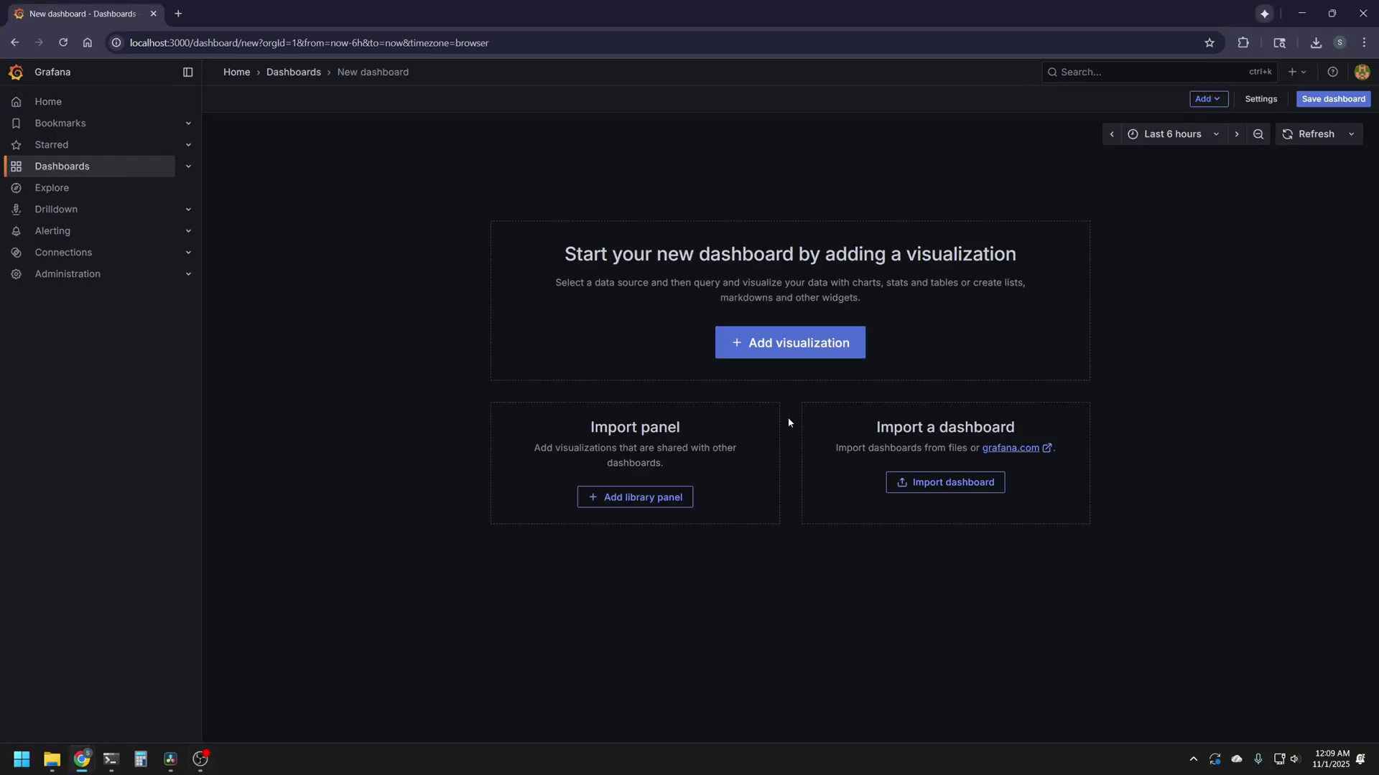
pyautogui.click(968, 486)
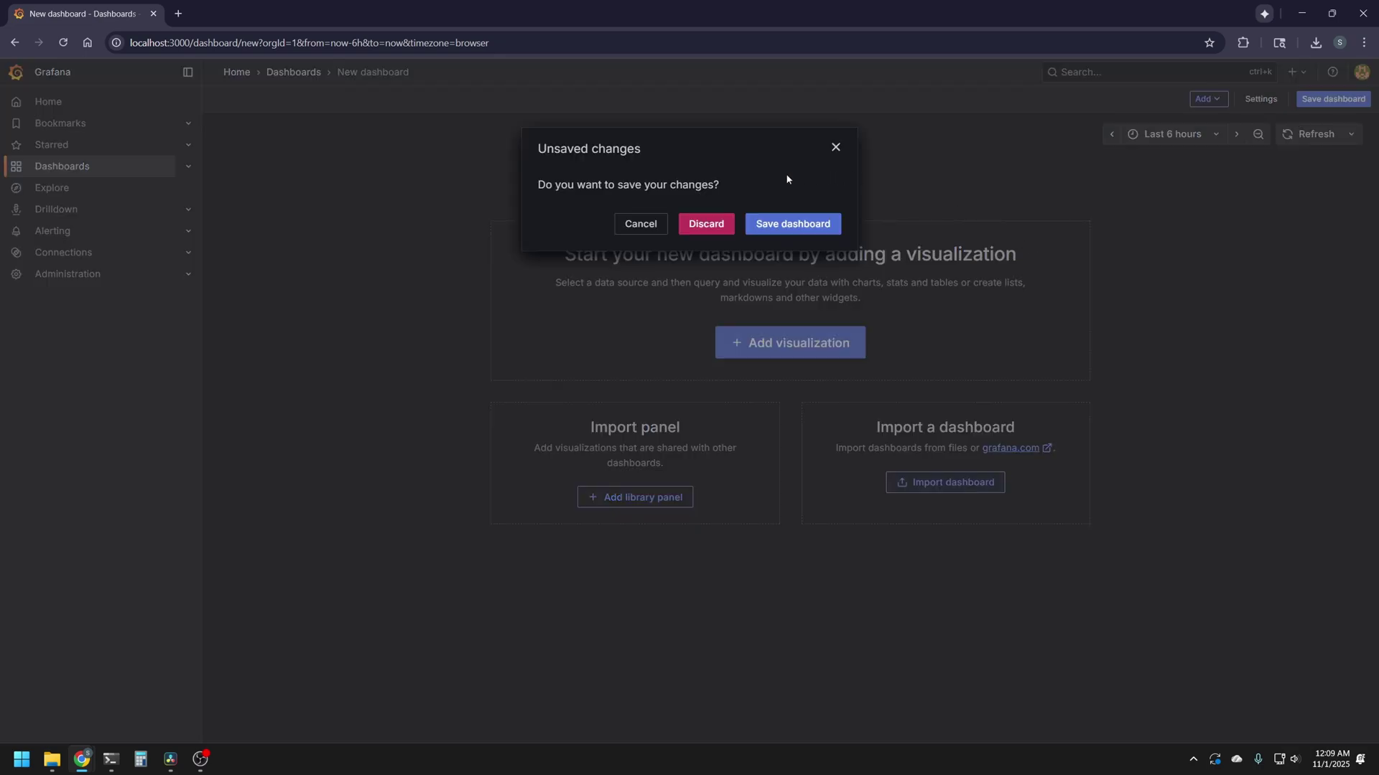
pyautogui.click(706, 224)
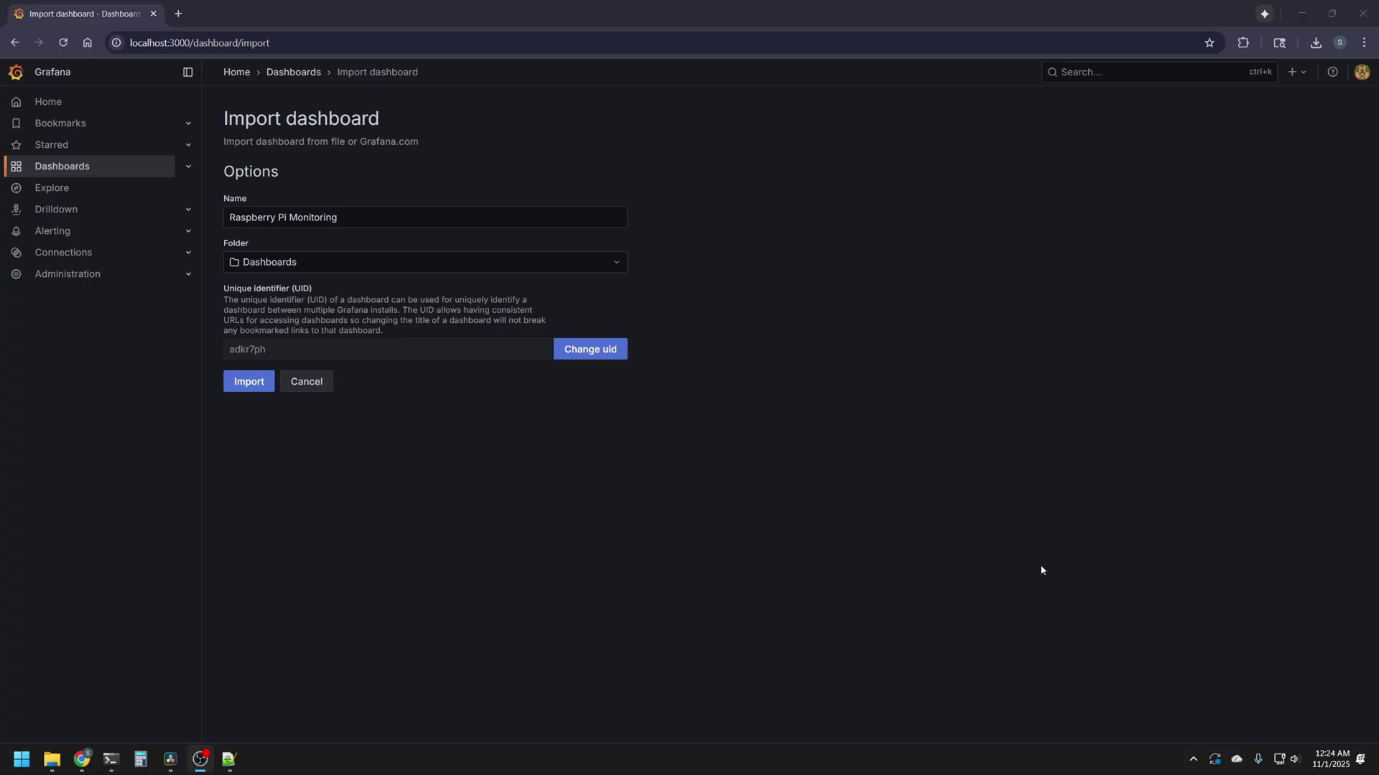
pyautogui.click(250, 383)
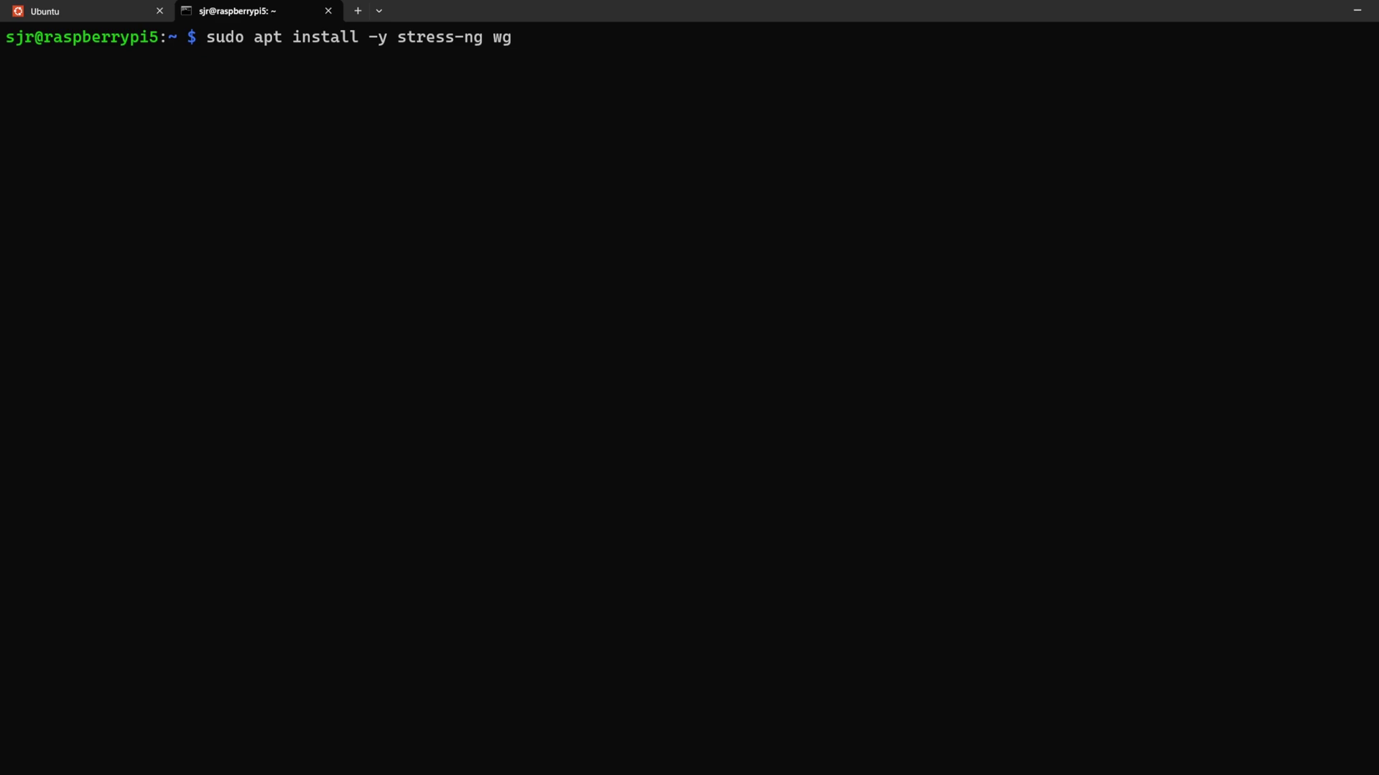
# - Install stress-ng and wget, then run 60s of stress-ng (4 cpu, 2 vm, 4 io, 2 hdd) while downloading 2000mb.bin
pyautogui.write('et')
pyautogui.press('Return')
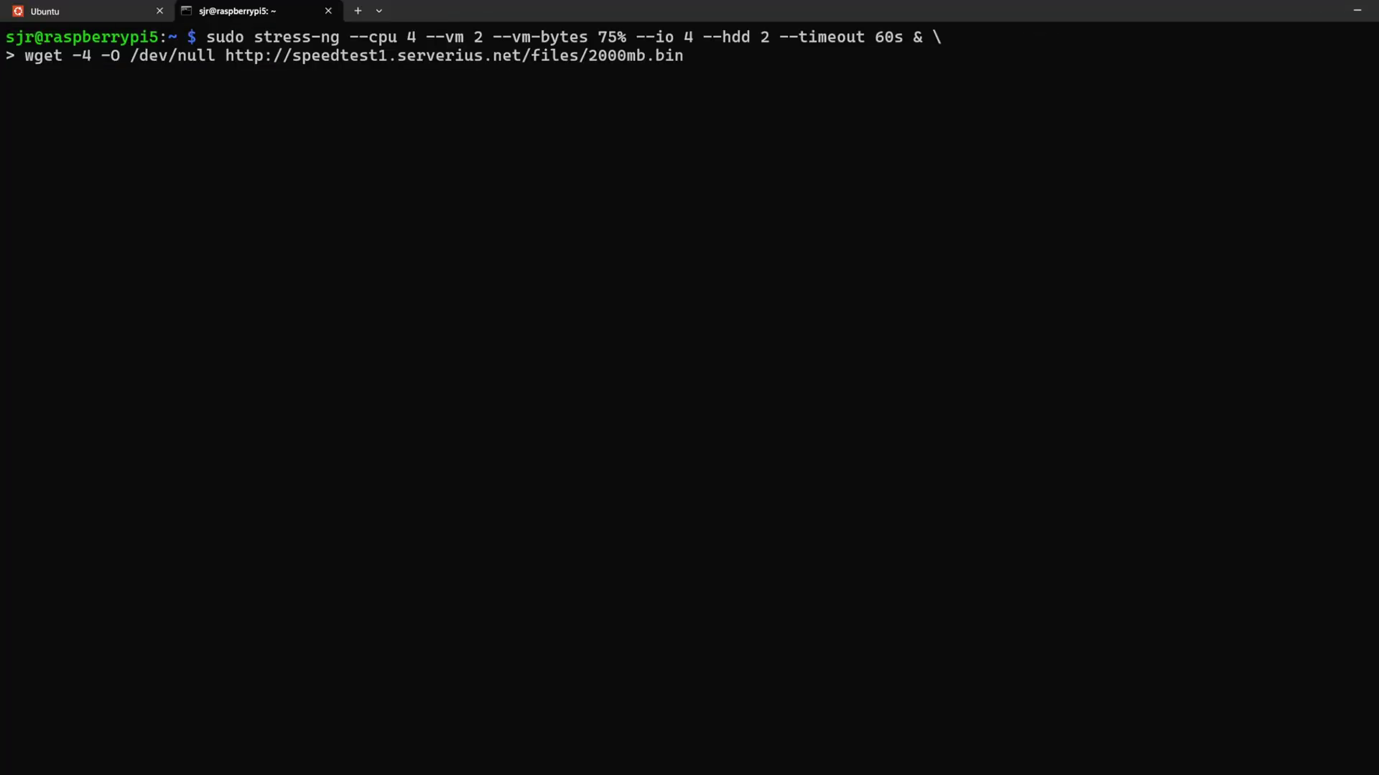
pyautogui.press('Return')
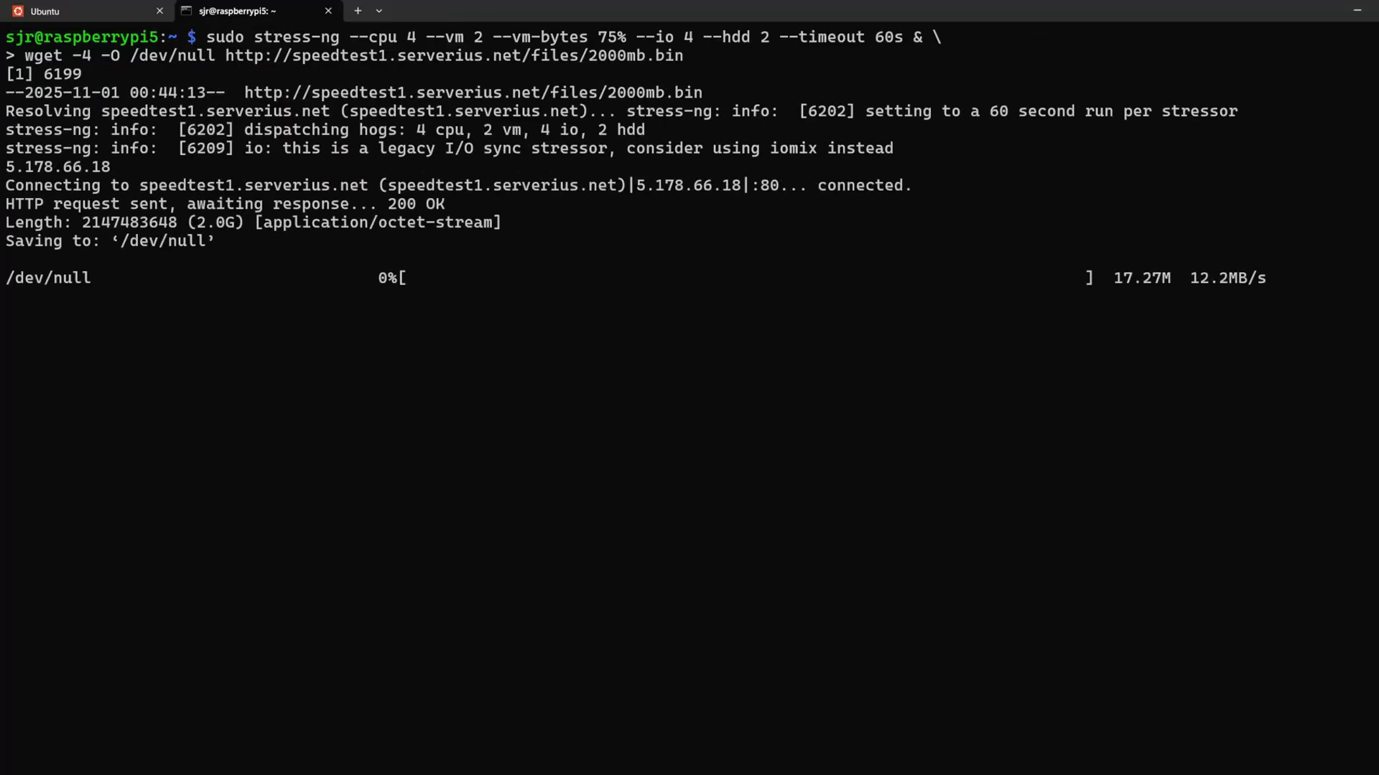